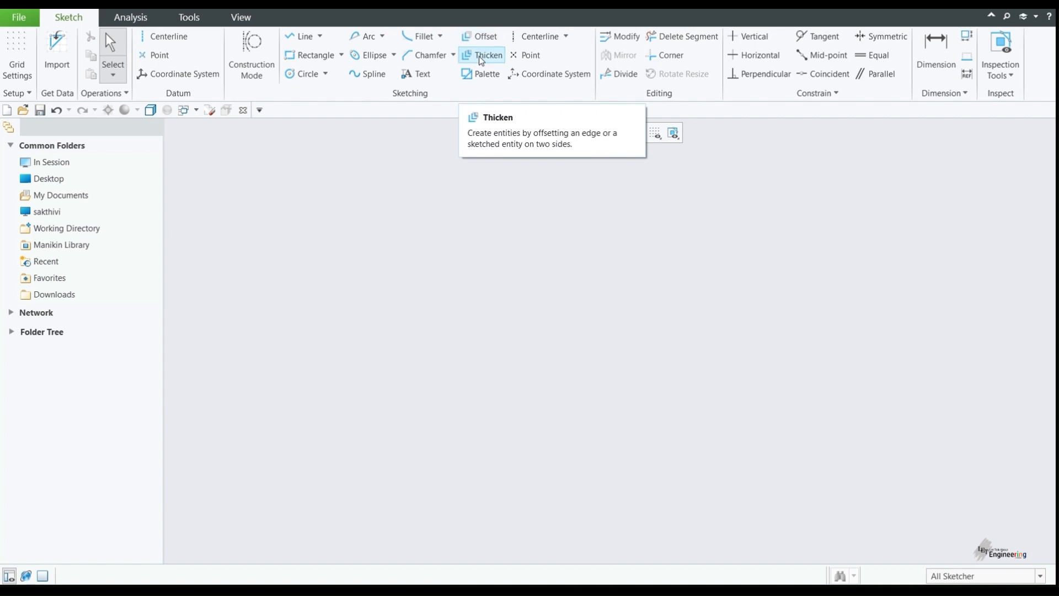
Step: Sketch a horizontal line about 23.19 long and turn off the dimensions display
click(307, 37)
click(475, 299)
click(736, 300)
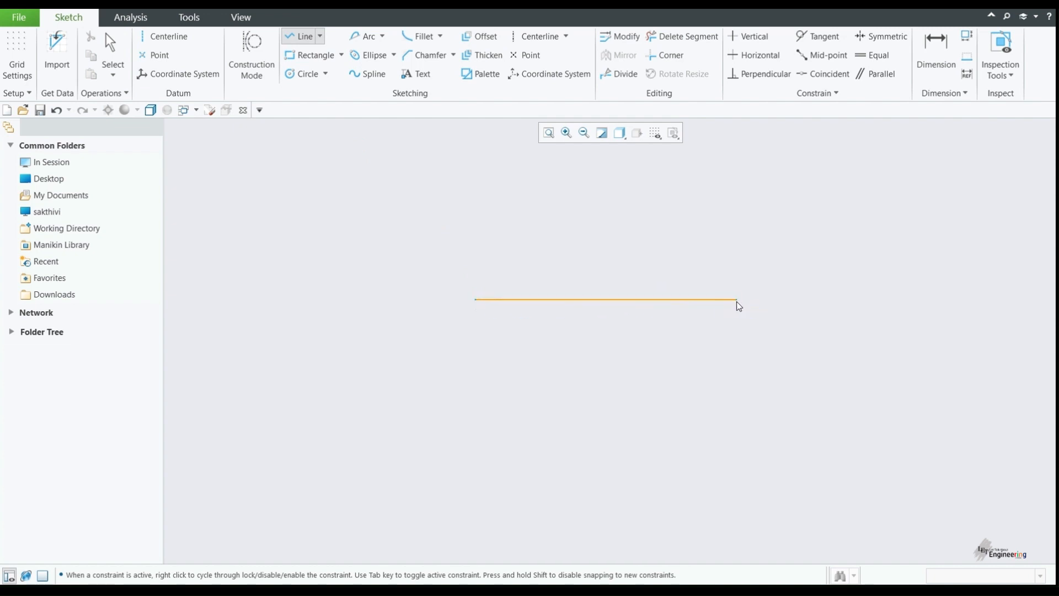
middle_click(513, 271)
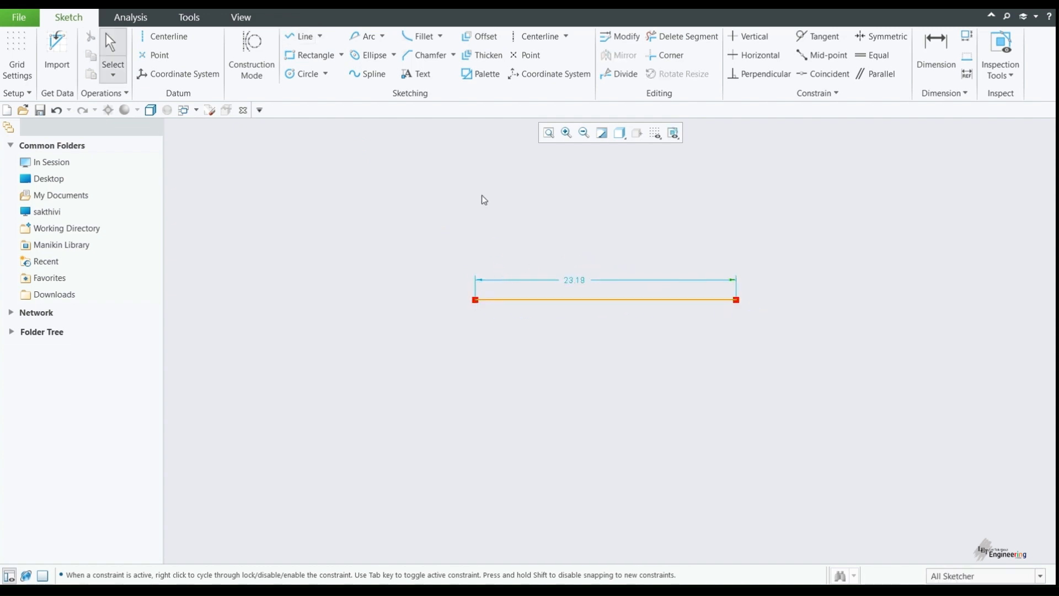
click(655, 133)
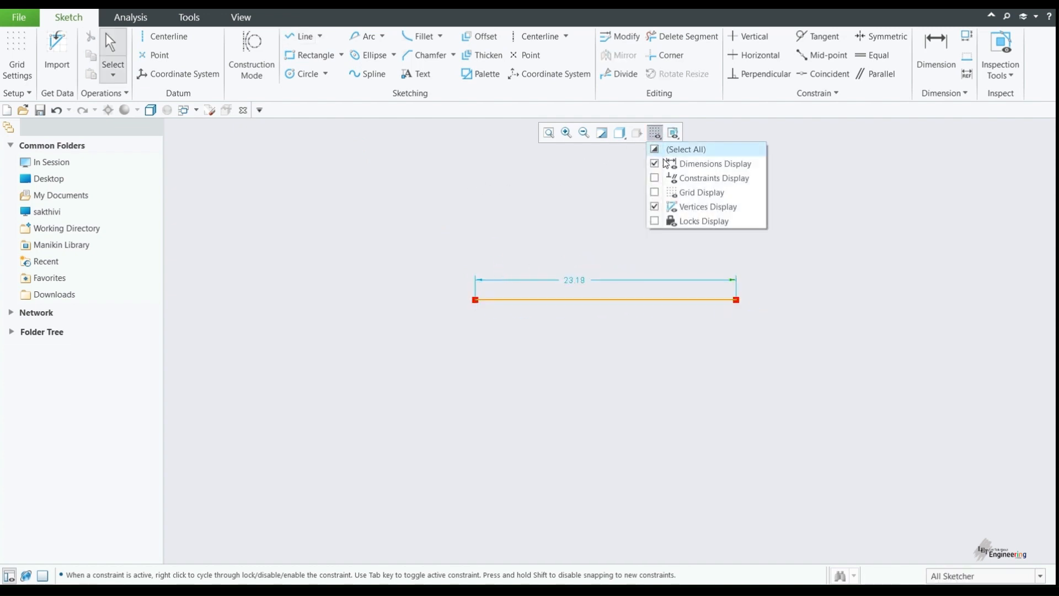
click(674, 164)
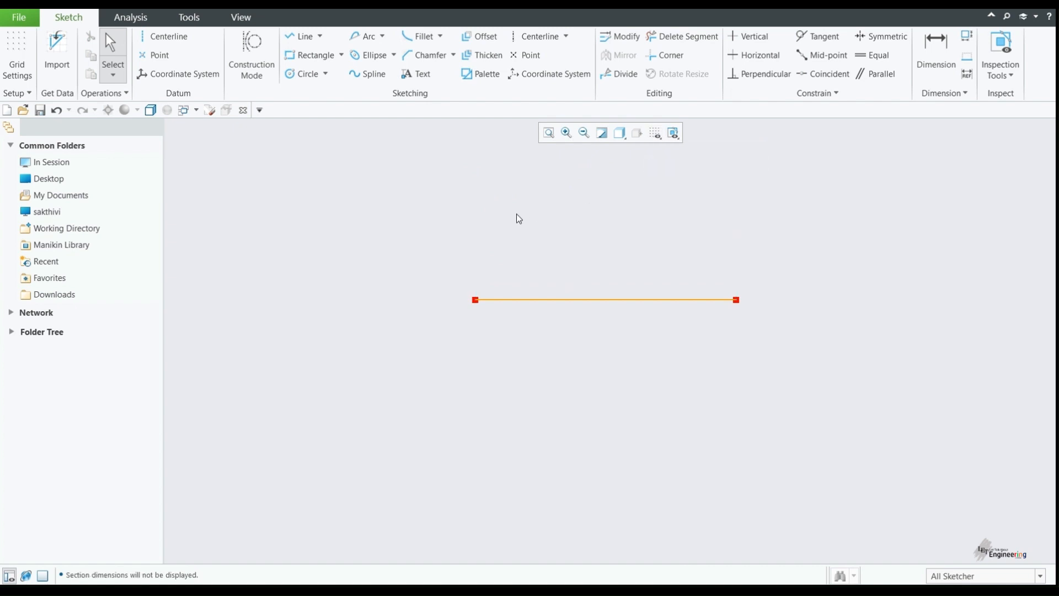
click(479, 37)
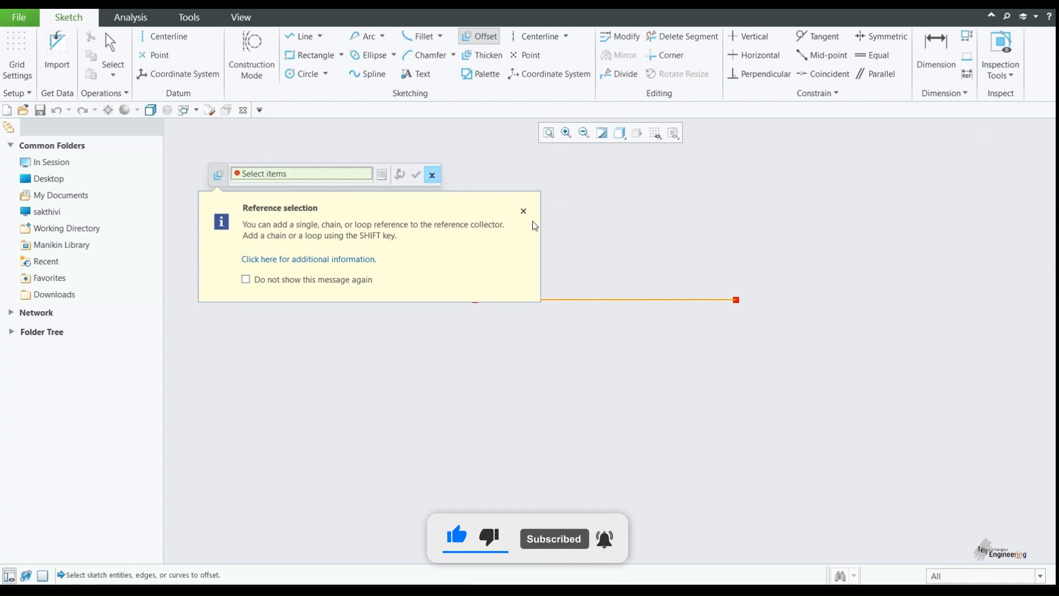
click(380, 175)
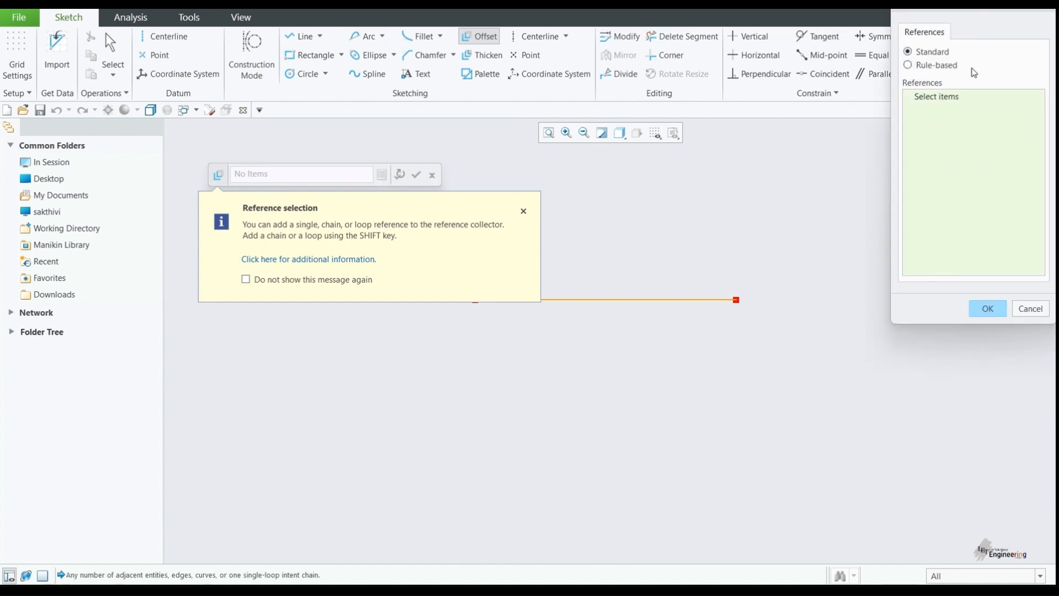
drag(989, 8, 968, 58)
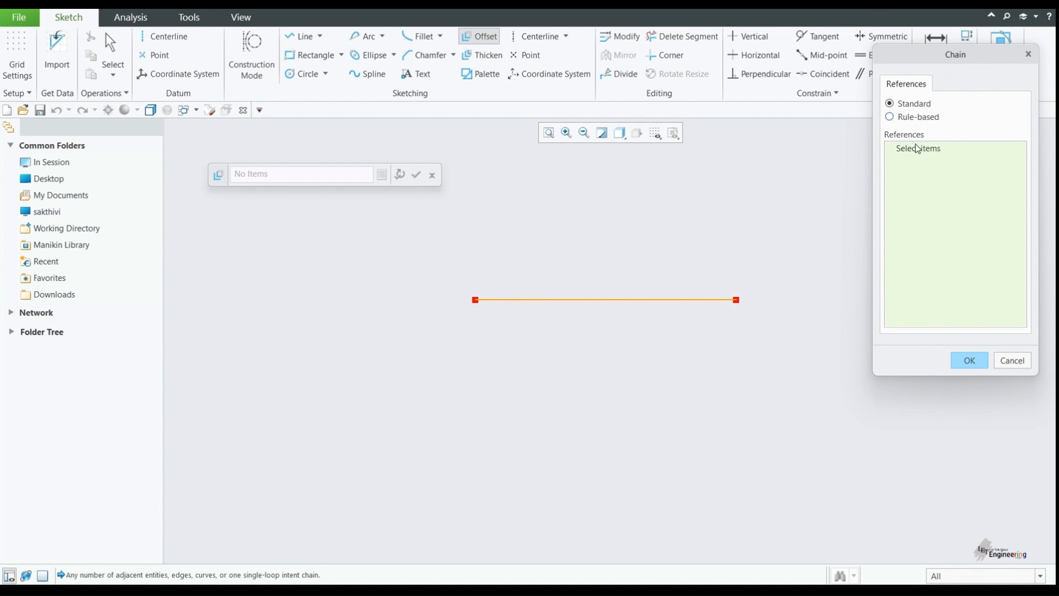
click(702, 301)
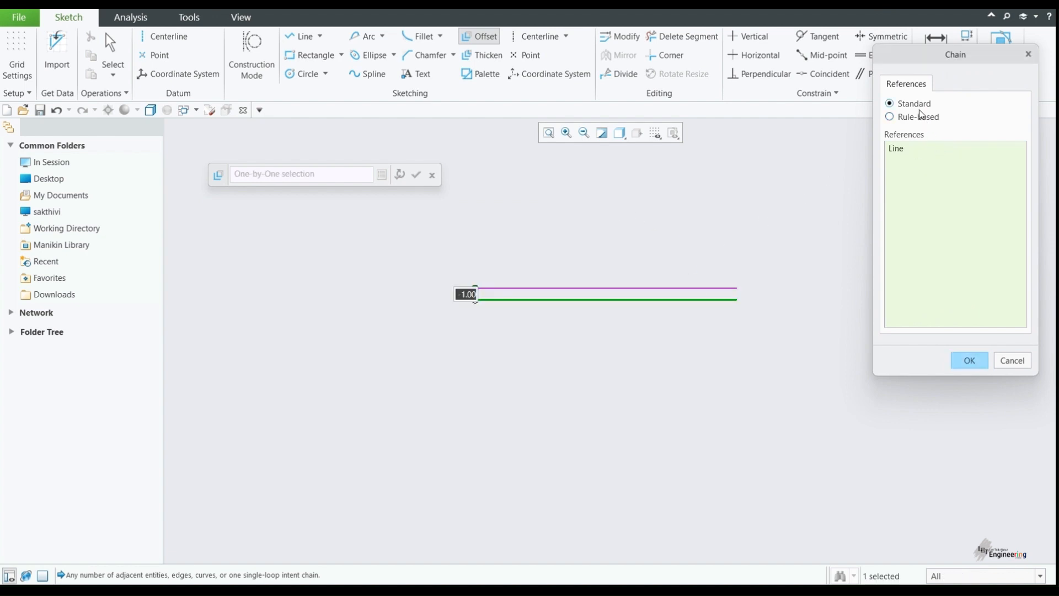
click(890, 117)
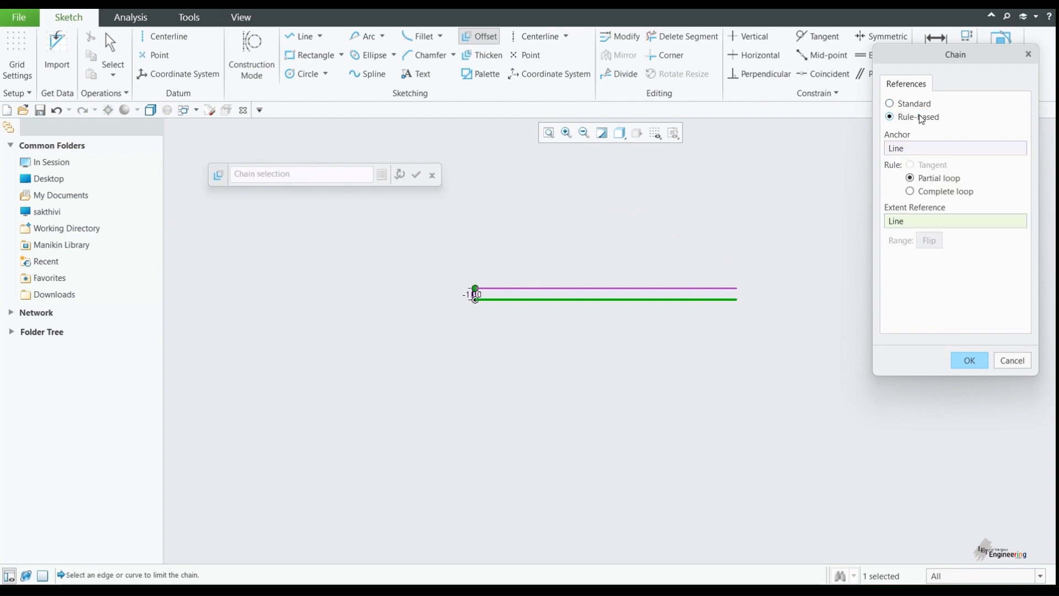
click(910, 192)
click(910, 178)
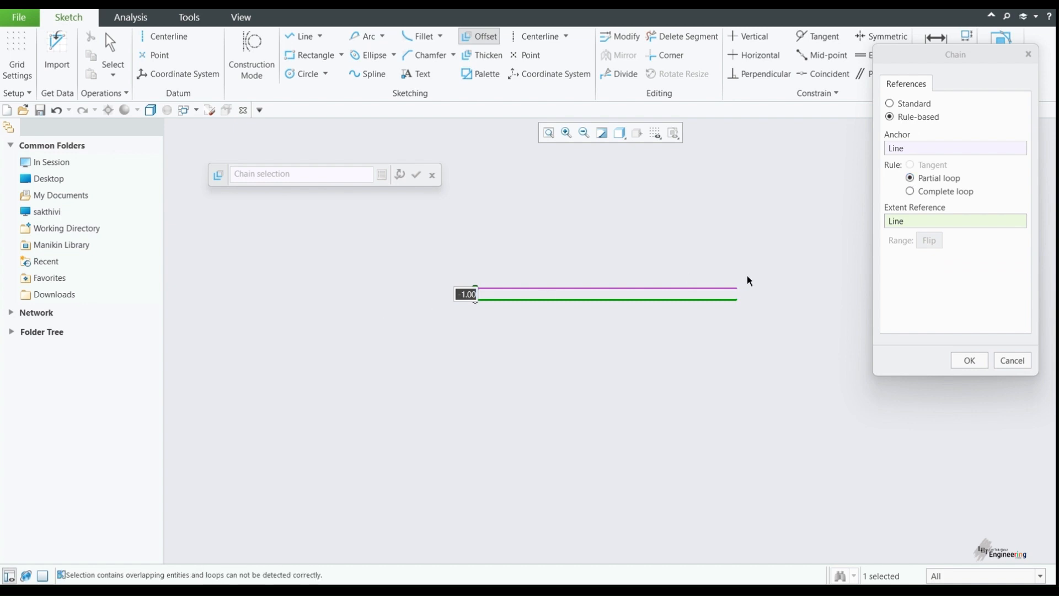
click(1013, 360)
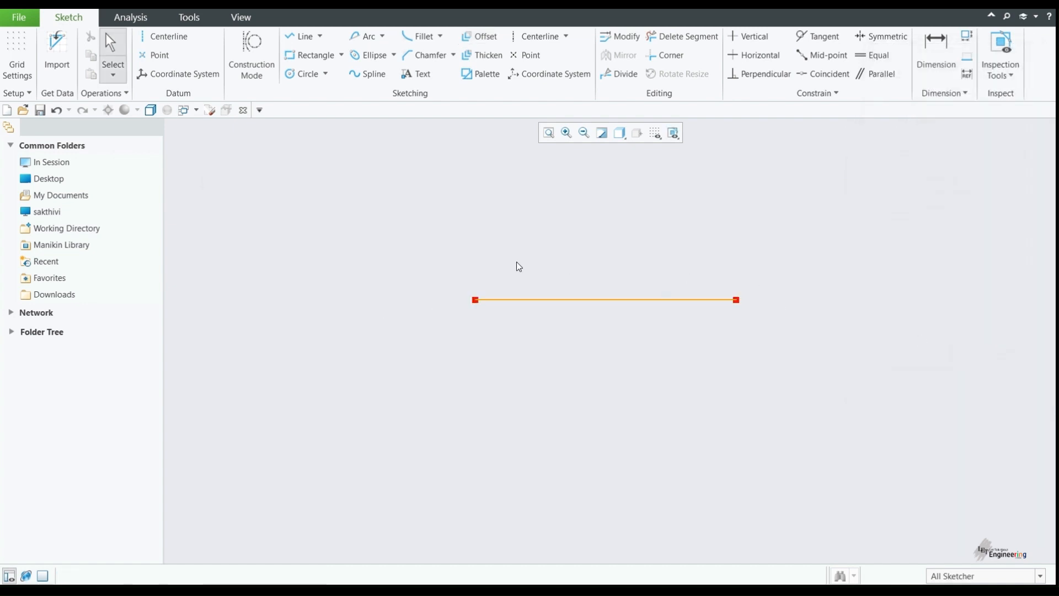
Step: Sketch a second horizontal line below the first and connect their right ends with a side line, leaving the left open
click(302, 36)
click(475, 400)
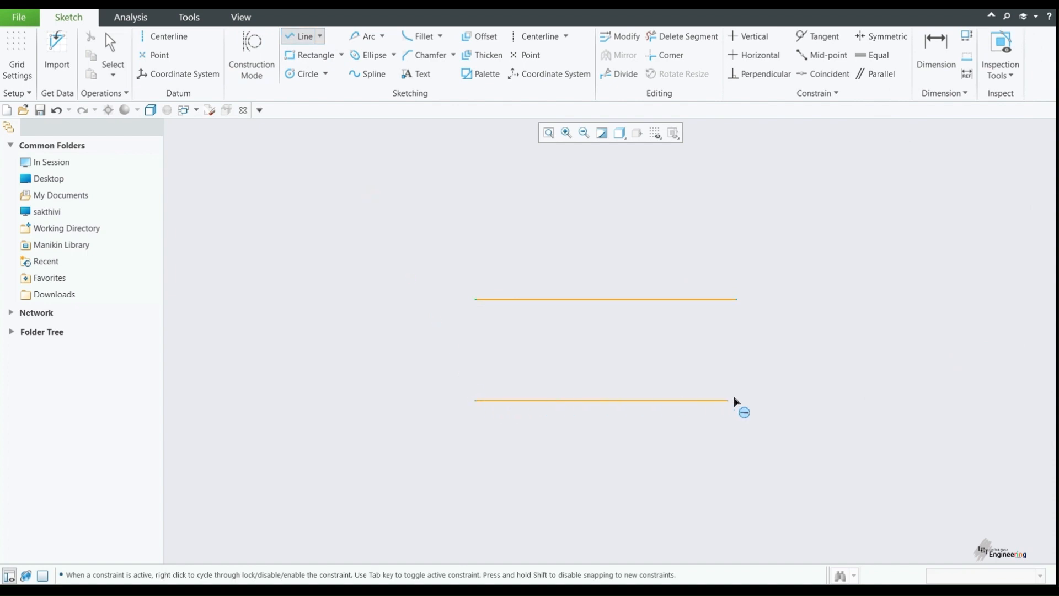
click(741, 400)
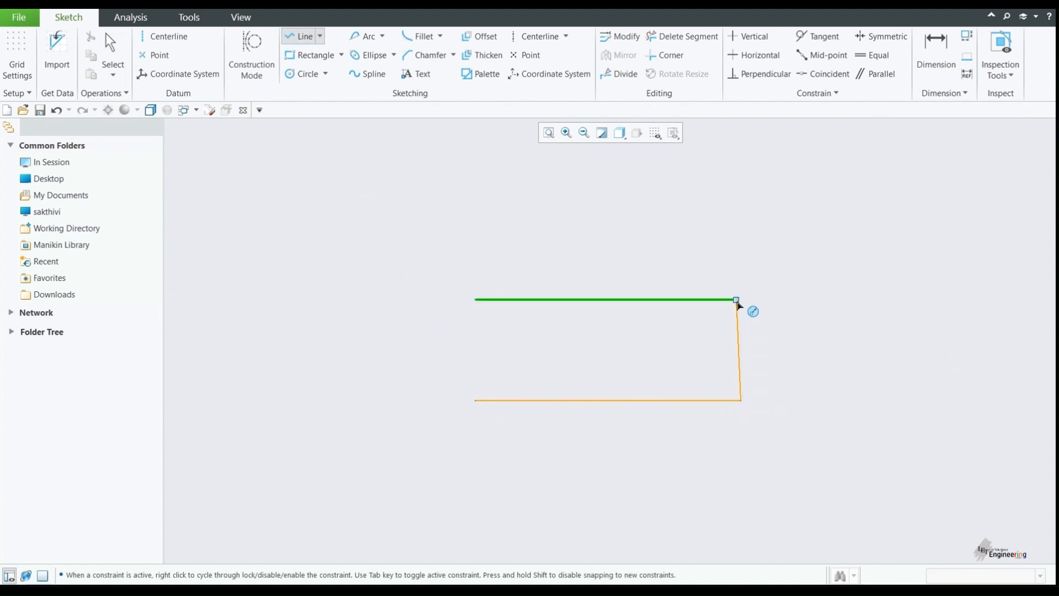
click(738, 301)
middle_click(778, 273)
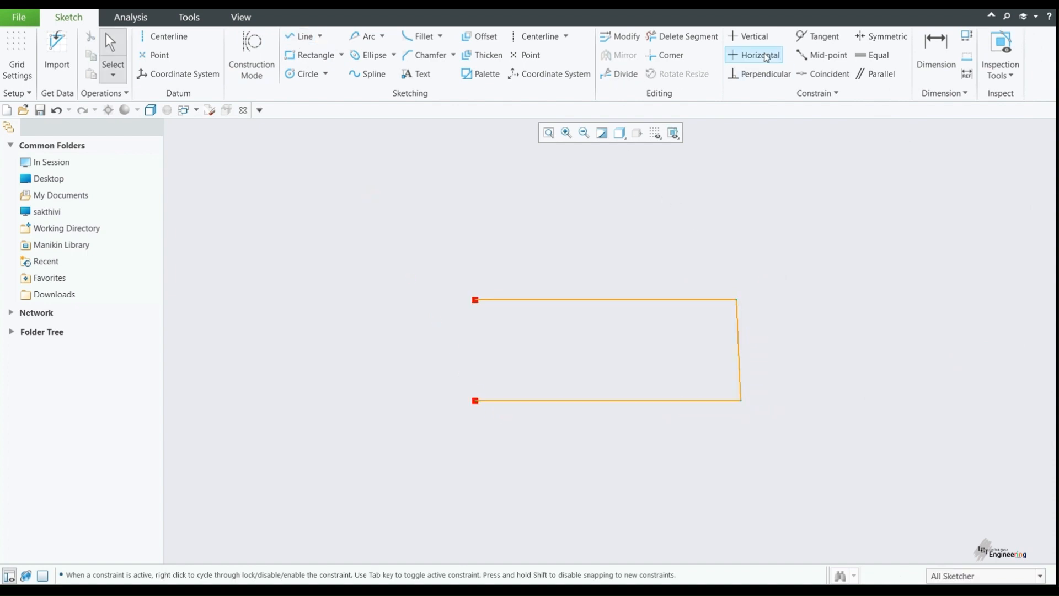
Step: Apply a Vertical constraint to the slightly slanted side line joining the two horizontal lines
click(749, 36)
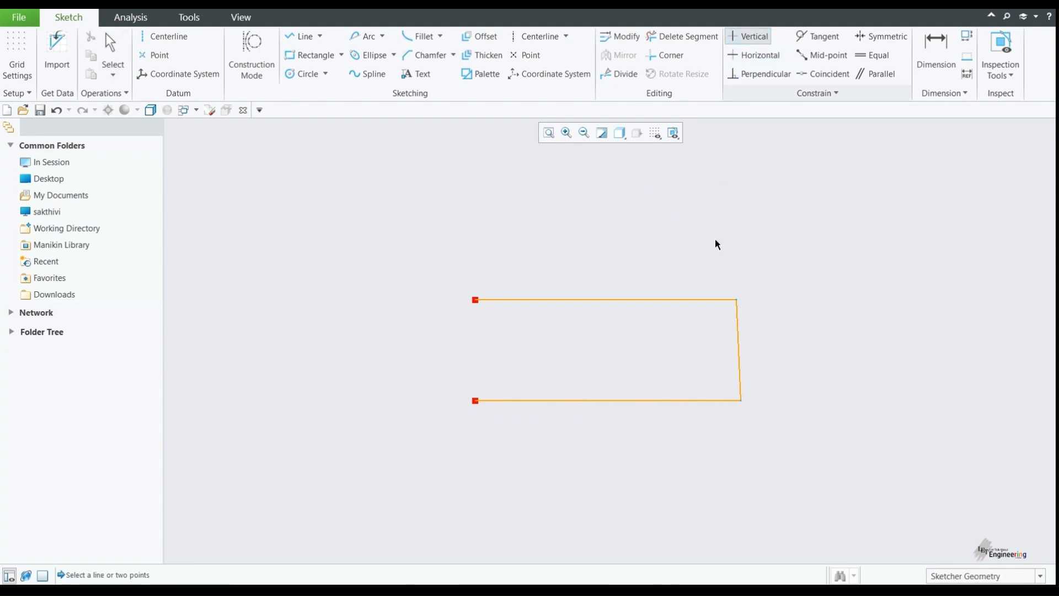
click(738, 342)
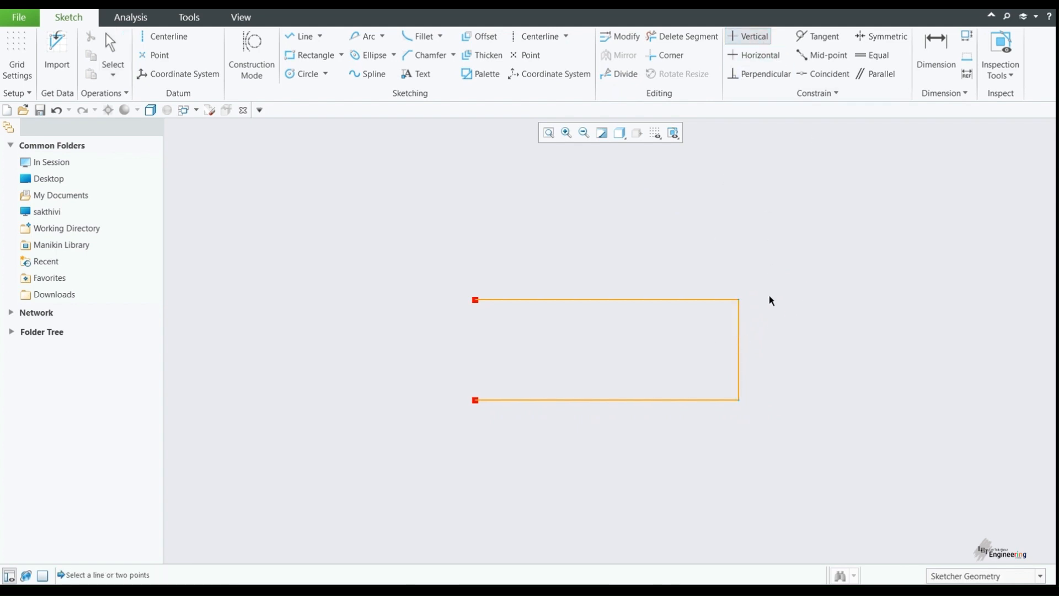
middle_click(807, 267)
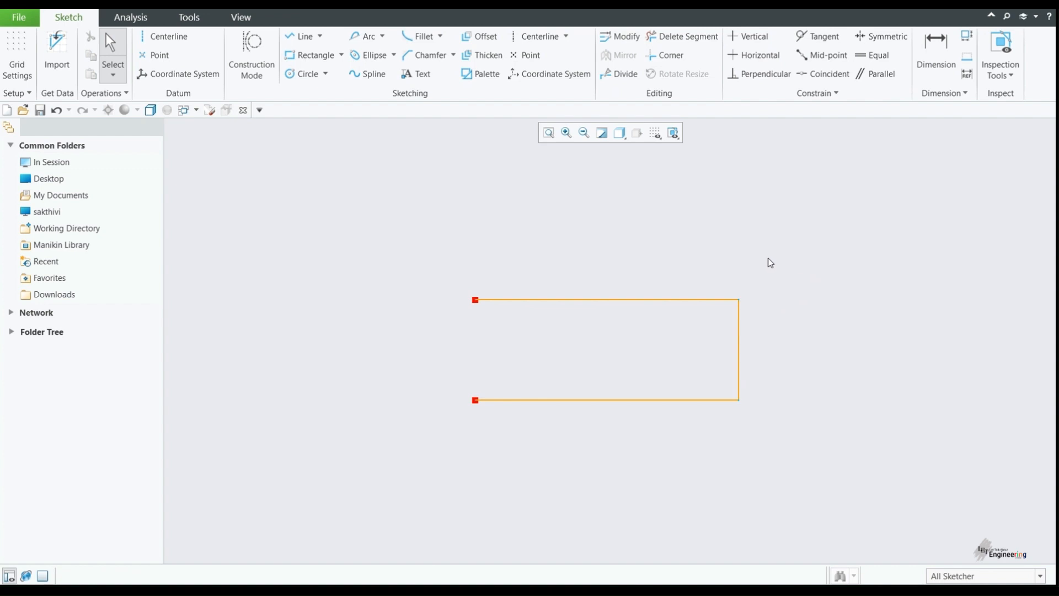
Step: Display the sketch's constraint symbols to examine them, and hide them again
click(654, 133)
click(672, 178)
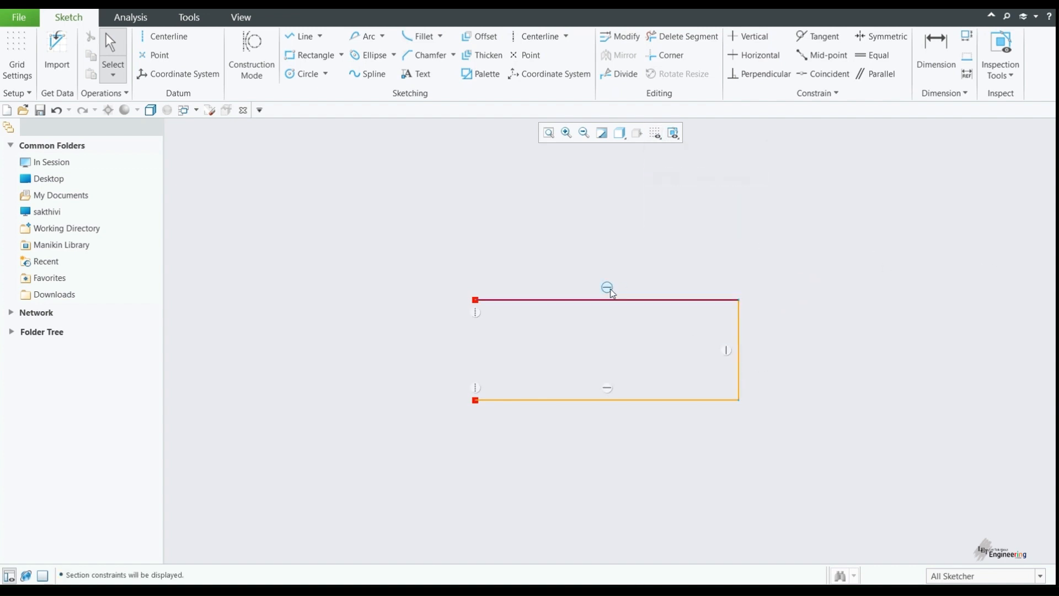
click(655, 133)
click(672, 178)
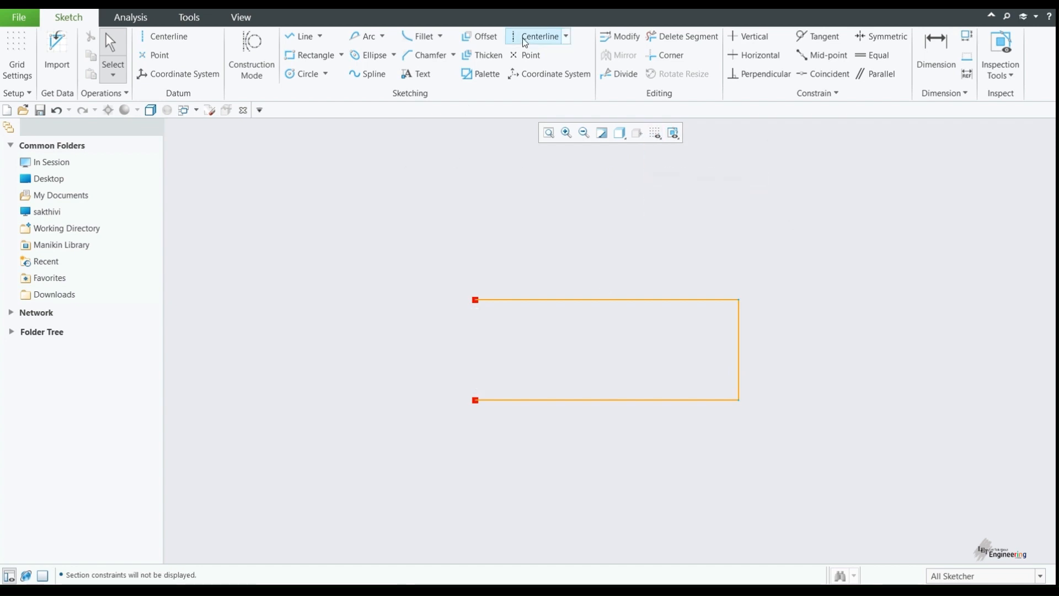
Step: Start an Offset with the Chain reference dialog open and use the upper horizontal line as its Standard reference
click(480, 37)
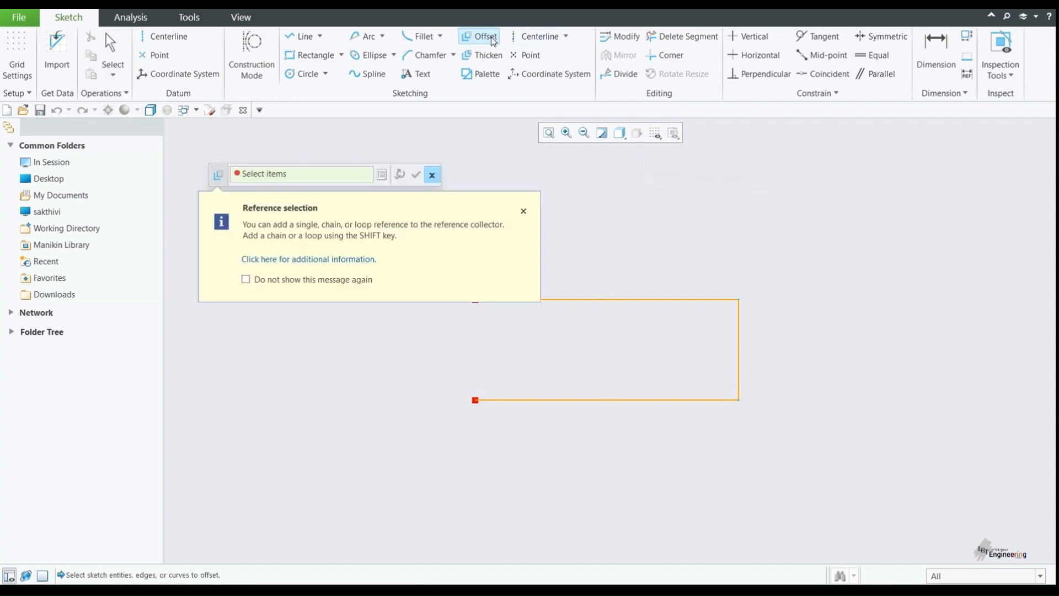
click(382, 174)
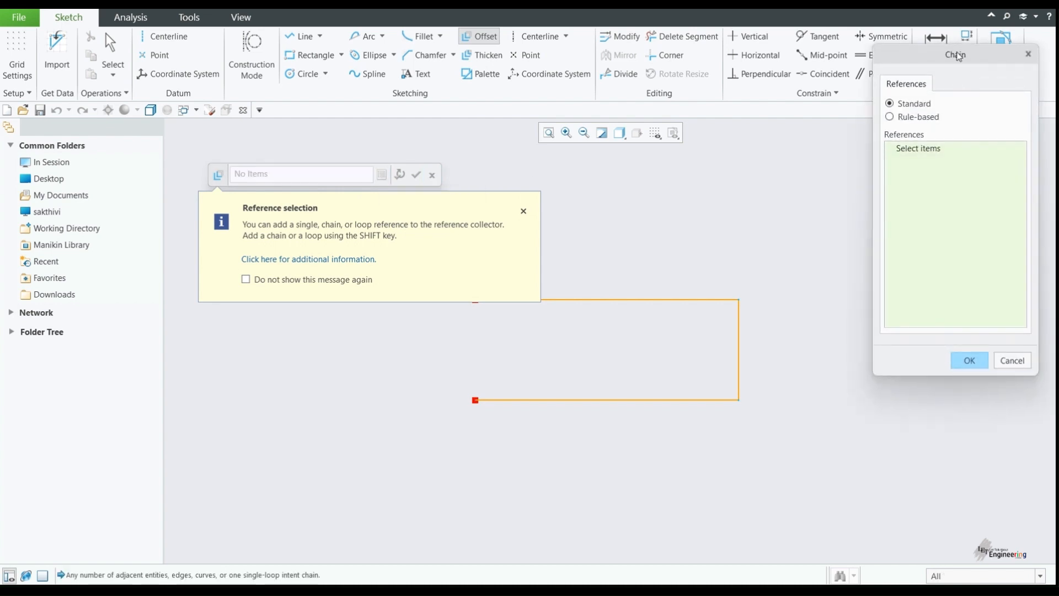
drag(958, 53, 942, 67)
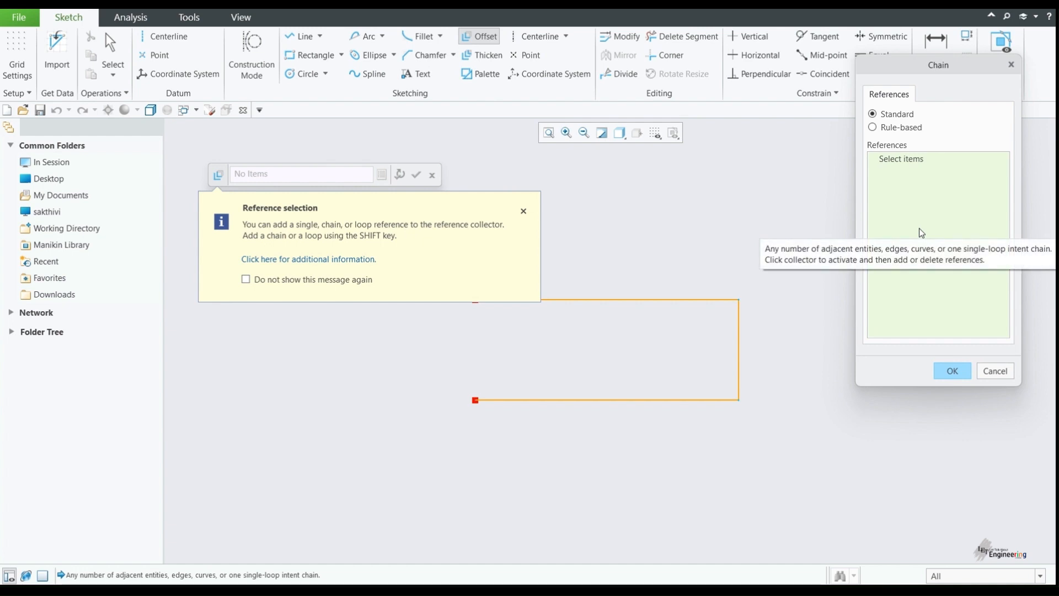
click(676, 300)
click(524, 210)
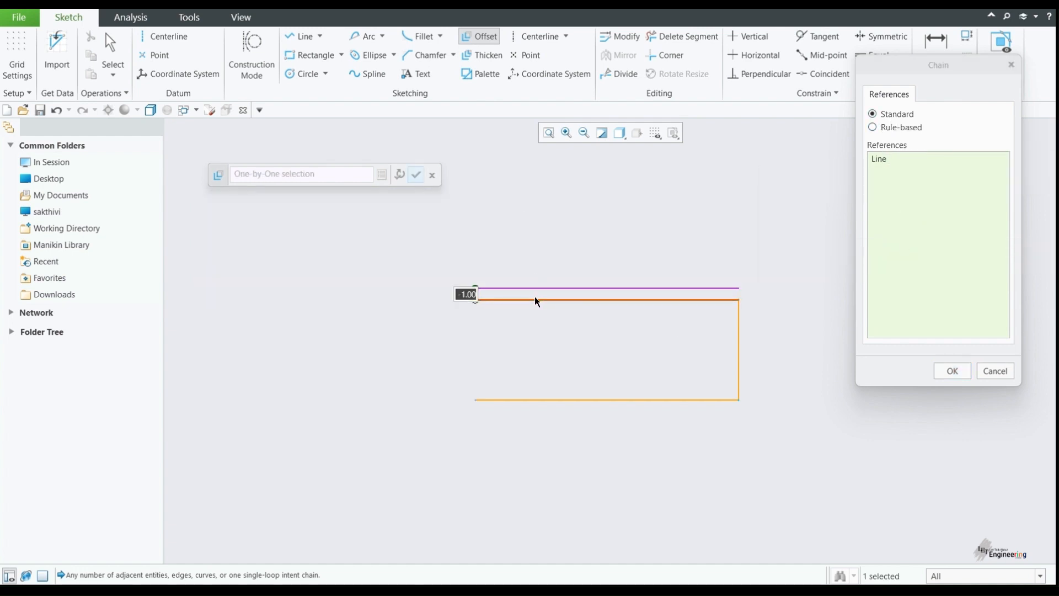
Step: Set the offset distance of the upper line to -10
click(474, 297)
double_click(474, 296)
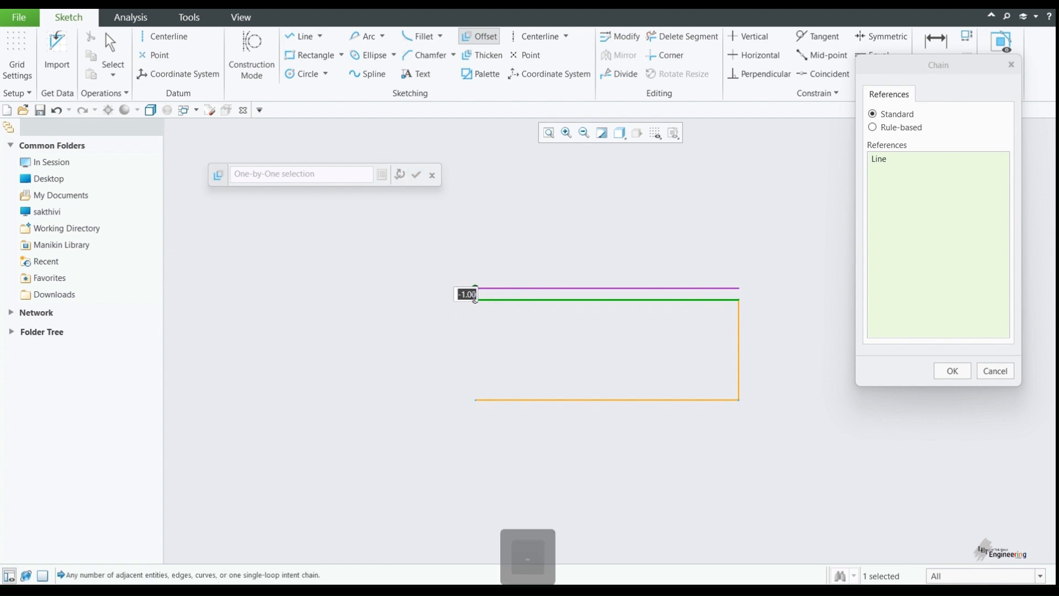
text(-10)
key(Return)
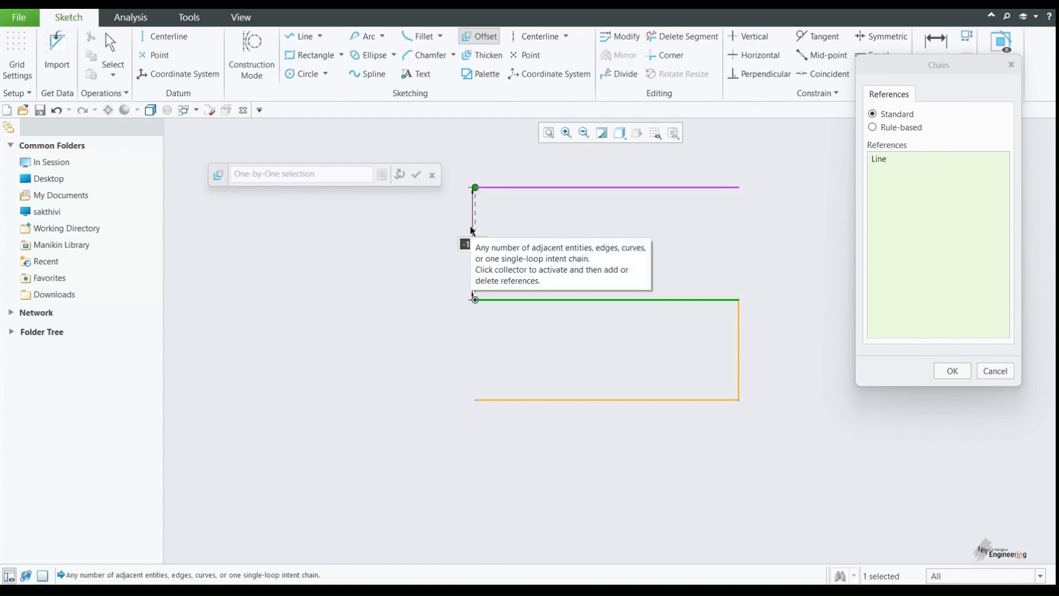
Step: Flip the offset to the inner side of the open profile with a distance of 10, and reduce it to 5
double_click(473, 244)
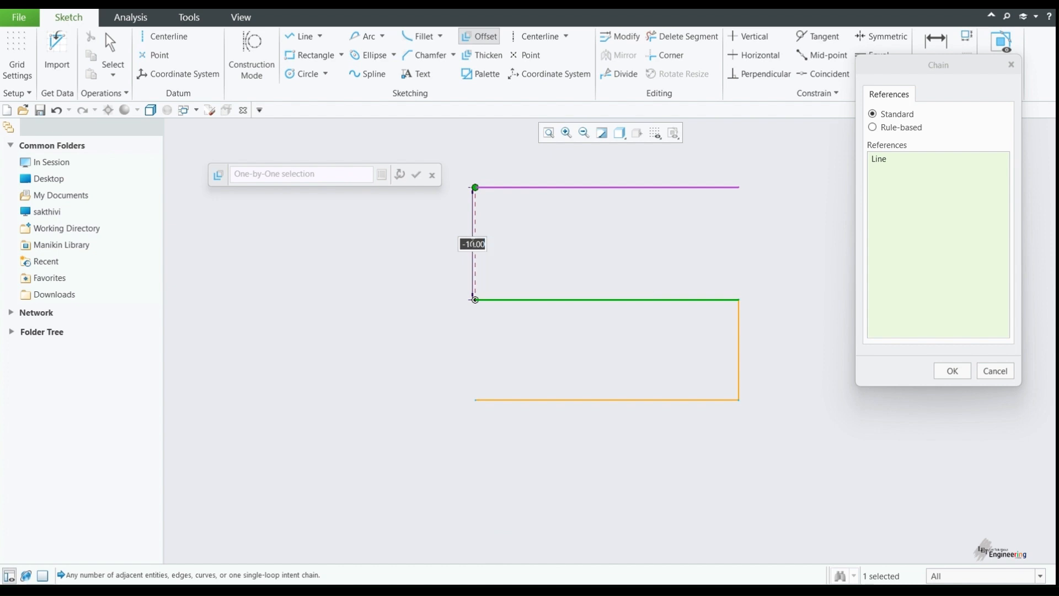
text(10)
key(Return)
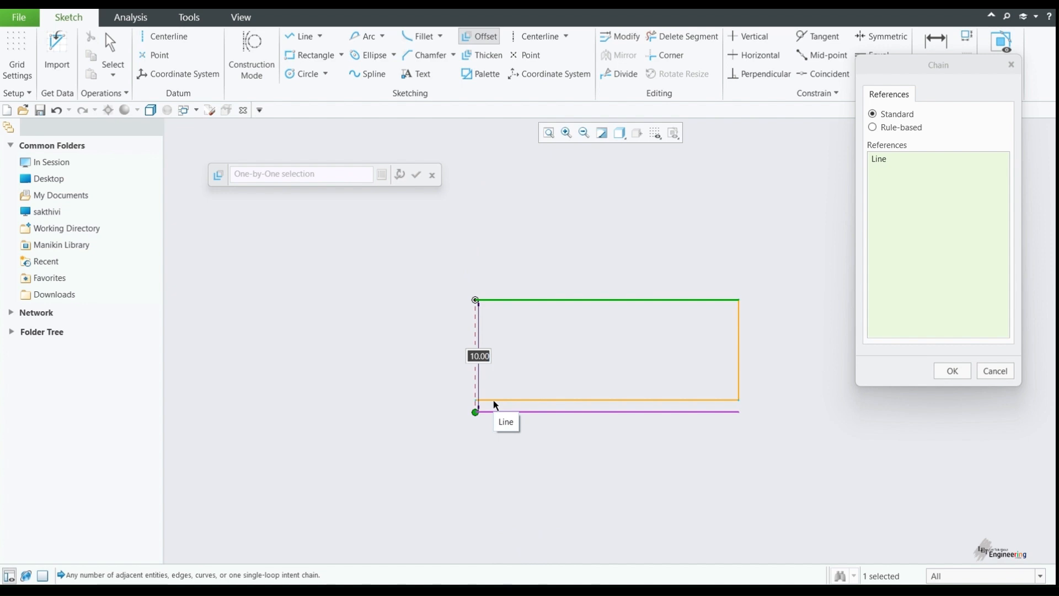
text(5)
key(Return)
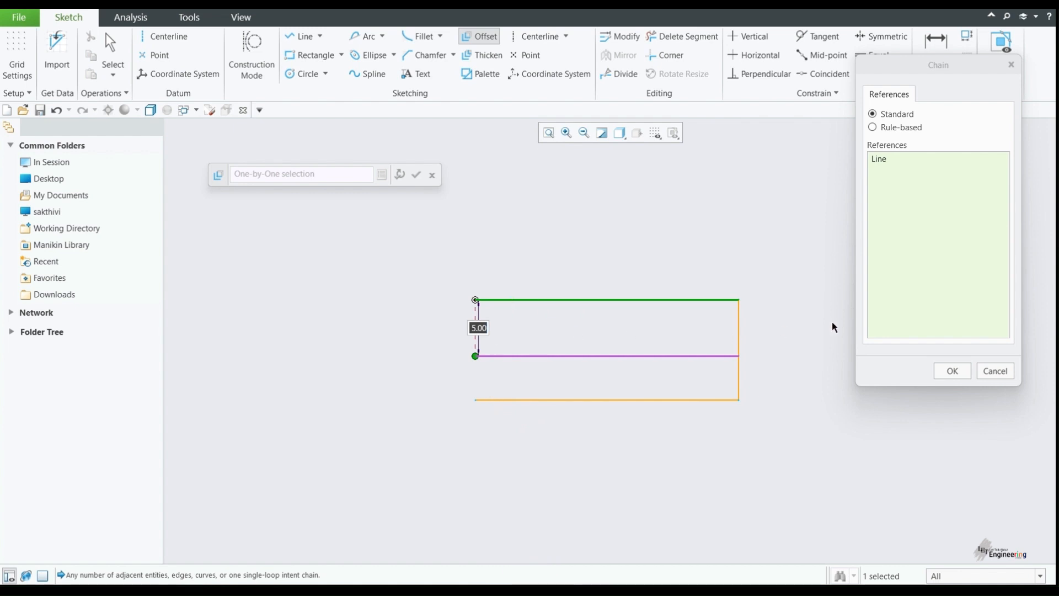
Step: Switch the offset's chain references from Standard to Rule-based
click(895, 156)
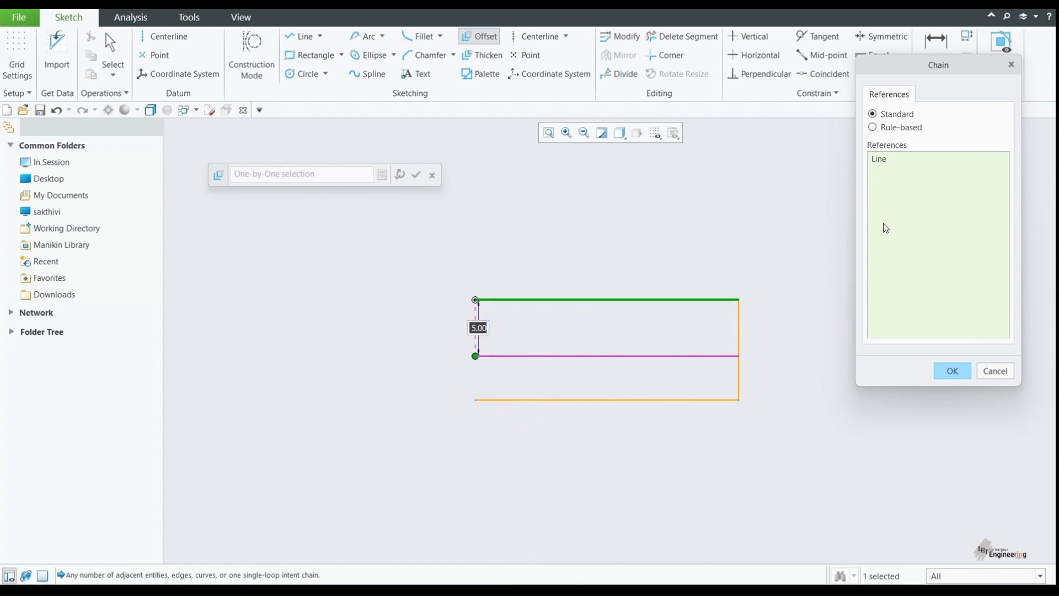
key(shift)
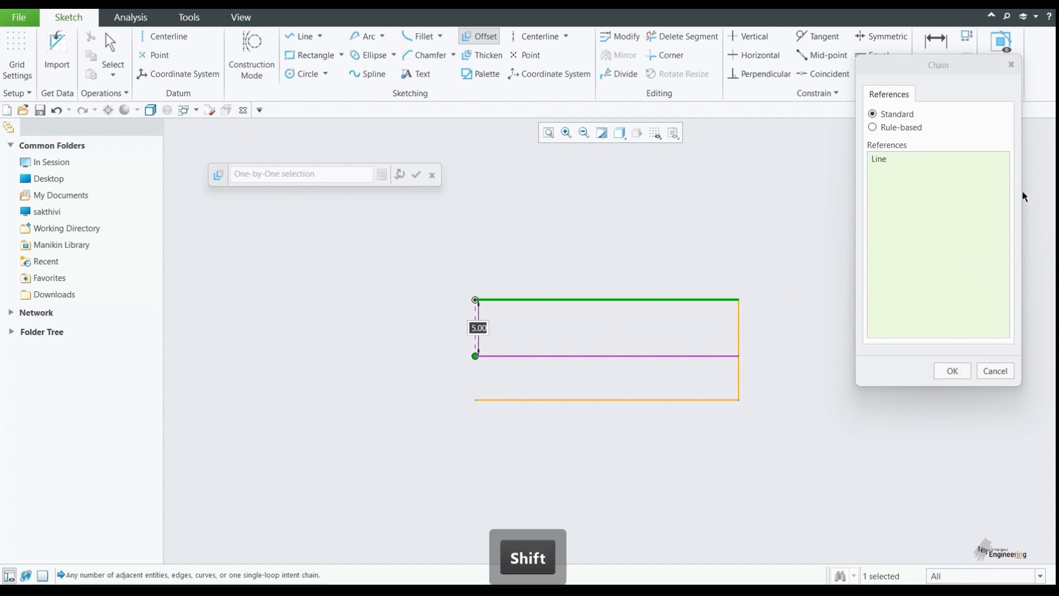
click(955, 223)
click(913, 126)
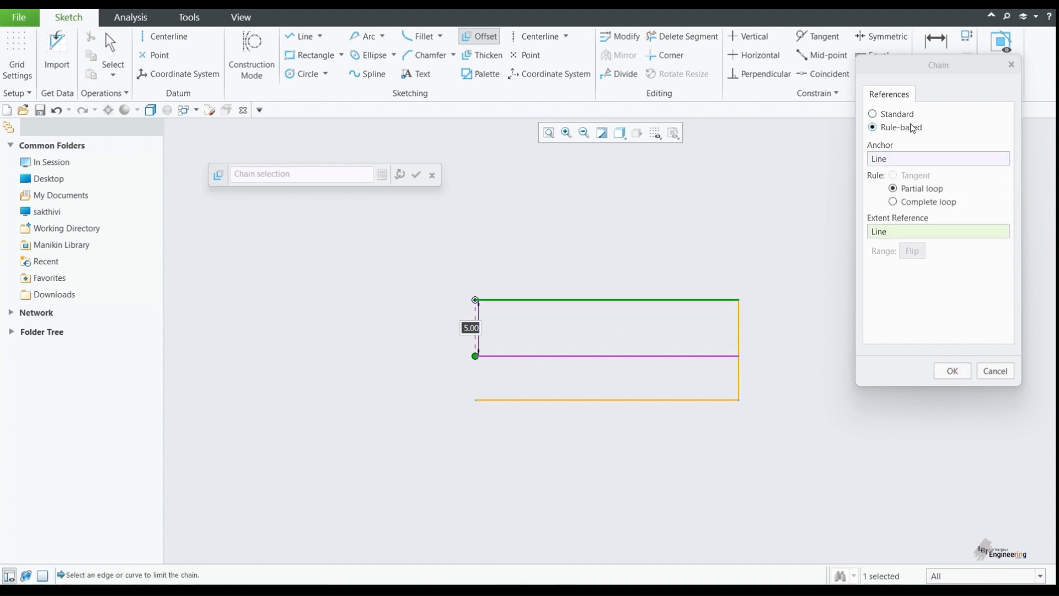
Step: Extend the partial-loop chain from the upper line around the vertical side to the lower horizontal line
key(shift)
shift+click(739, 327)
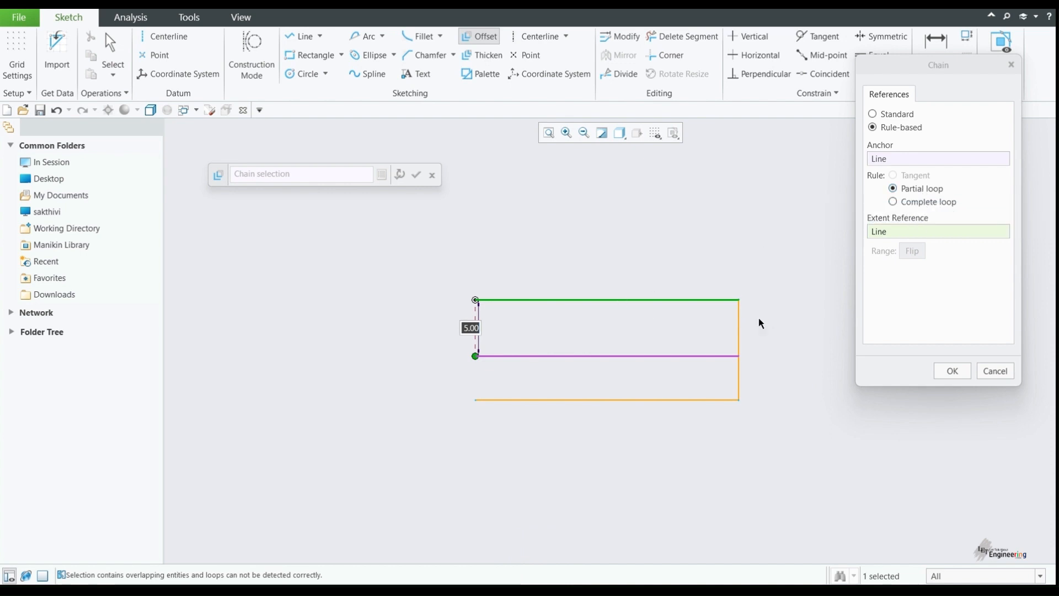
key(shift)
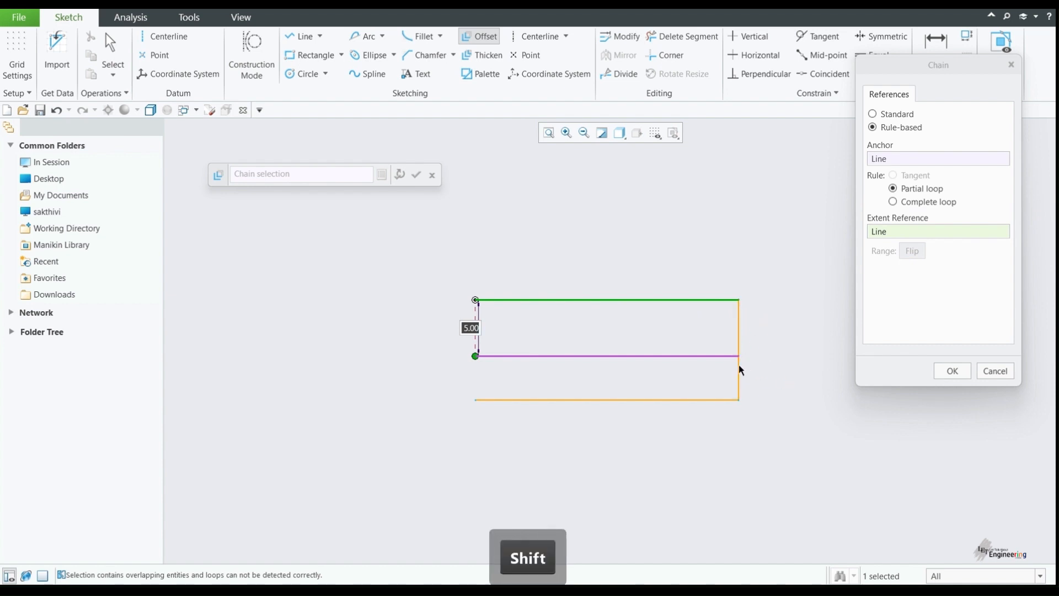
shift+click(739, 336)
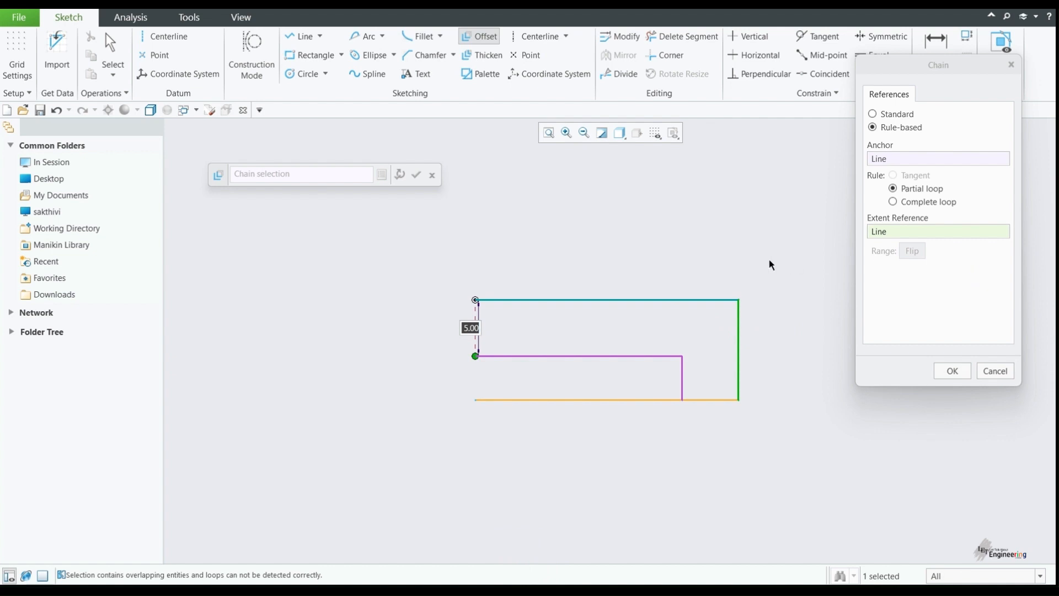
shift+click(668, 401)
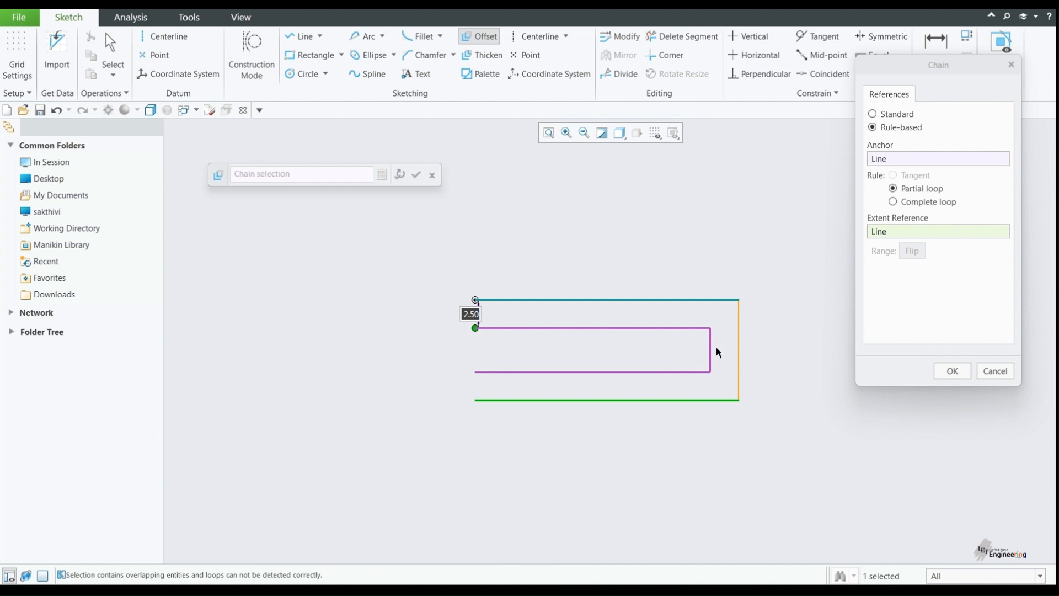
Step: Switch the rule of the offset's rule-based chain from Partial loop to Complete loop
click(926, 204)
click(927, 203)
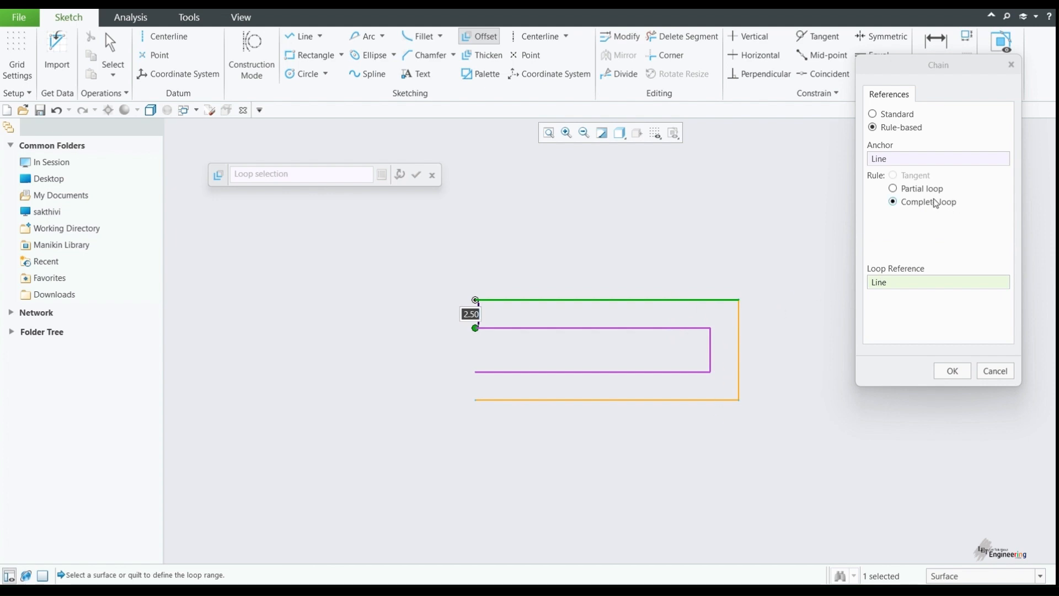
click(938, 290)
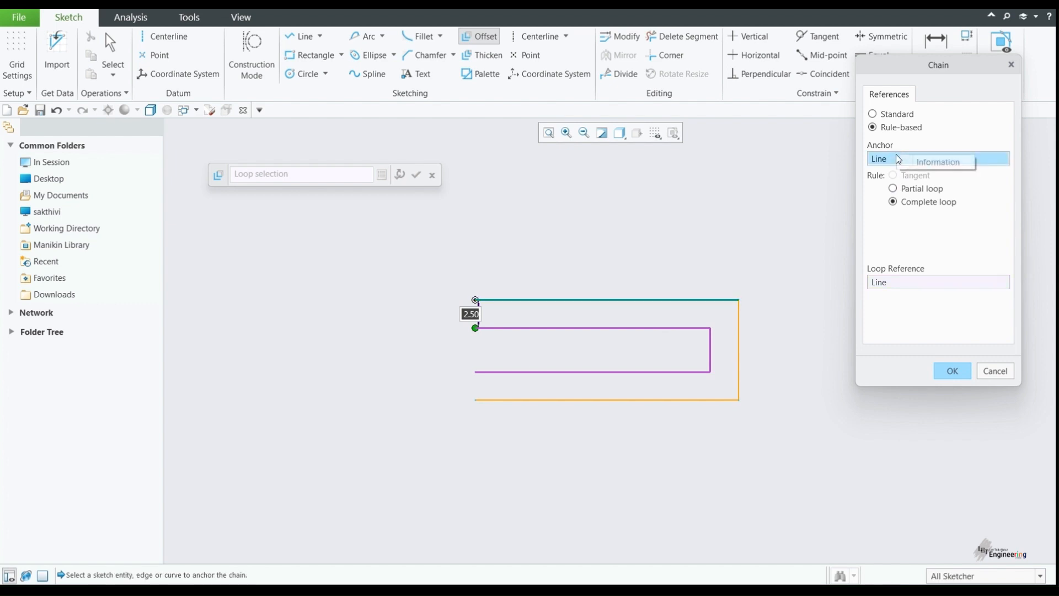
Step: Reset the chain to Standard references and return it to Rule-based
click(895, 114)
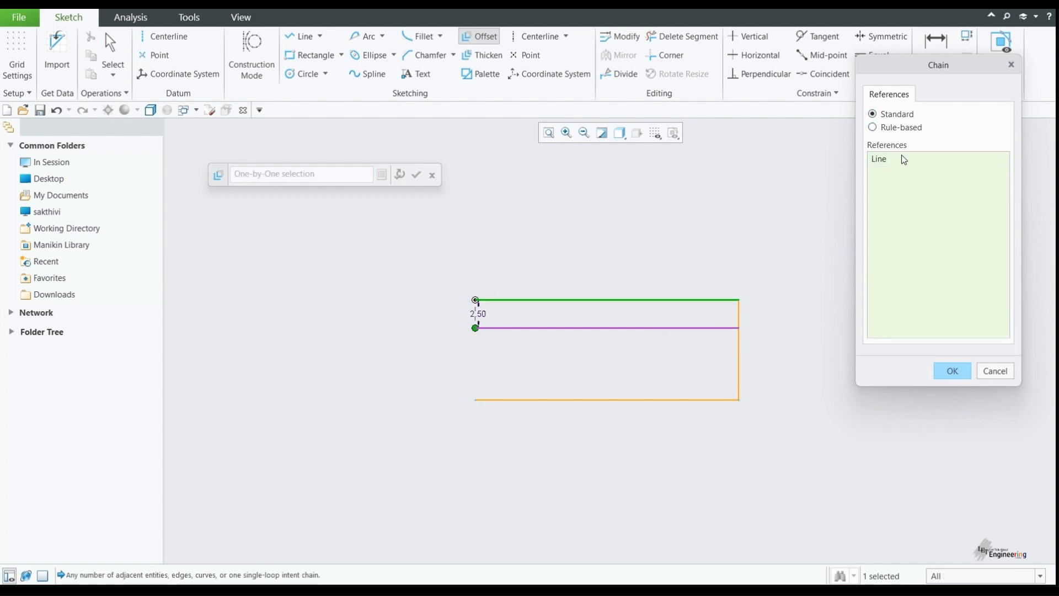
right_click(901, 159)
click(916, 166)
click(899, 128)
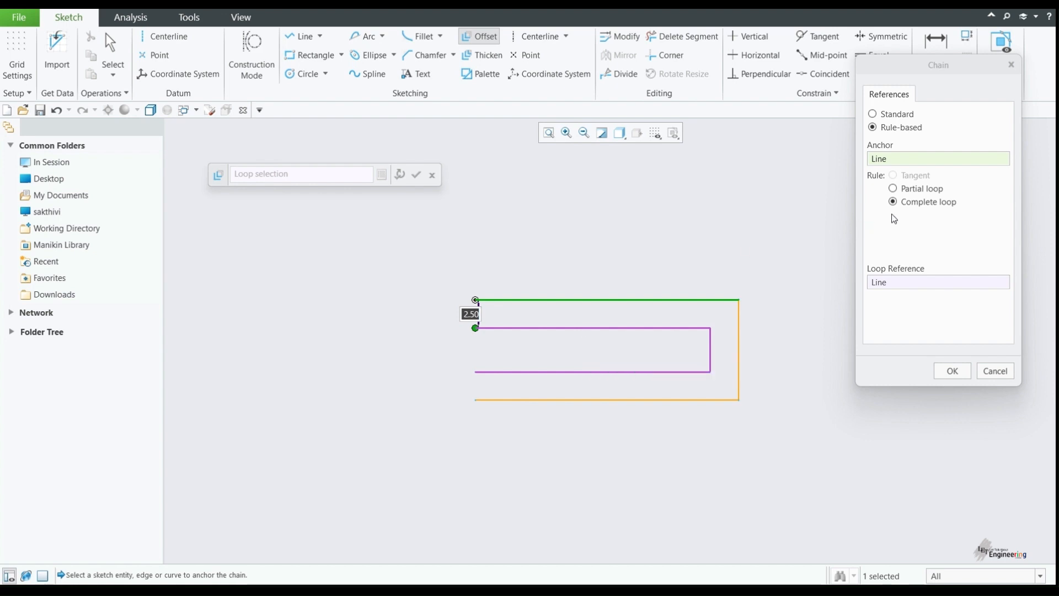
Step: Try a -5 offset on a partial-loop chain of the upper line and the vertical side, and discard it
click(914, 189)
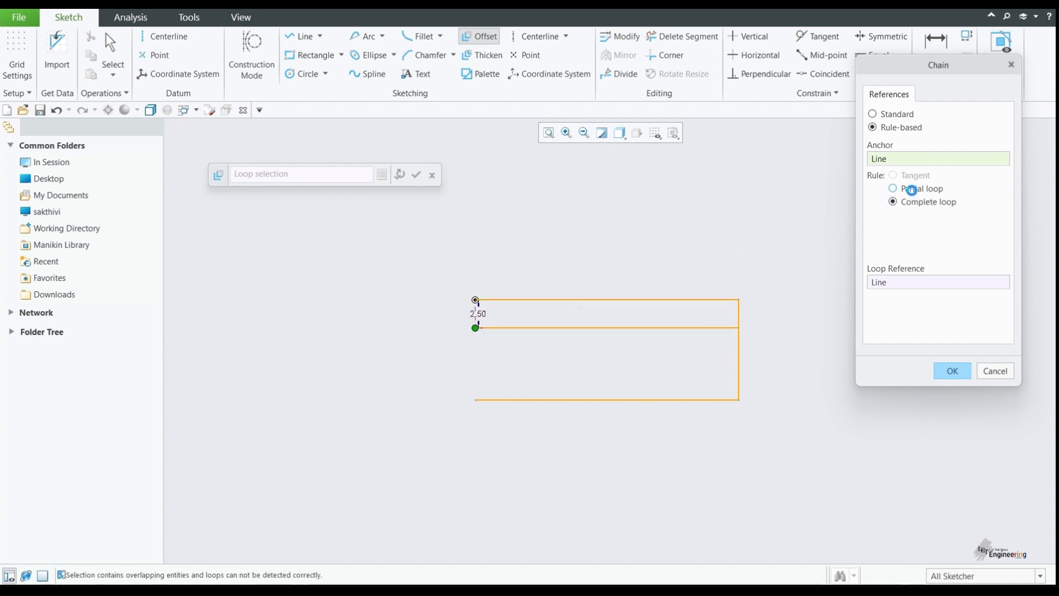
click(739, 387)
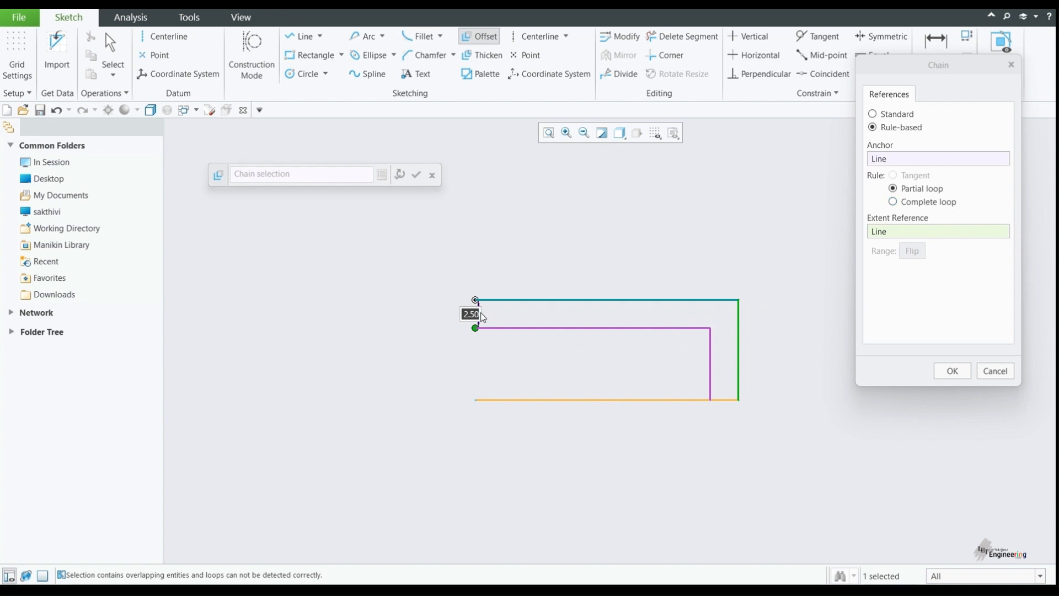
text(-5)
key(Return)
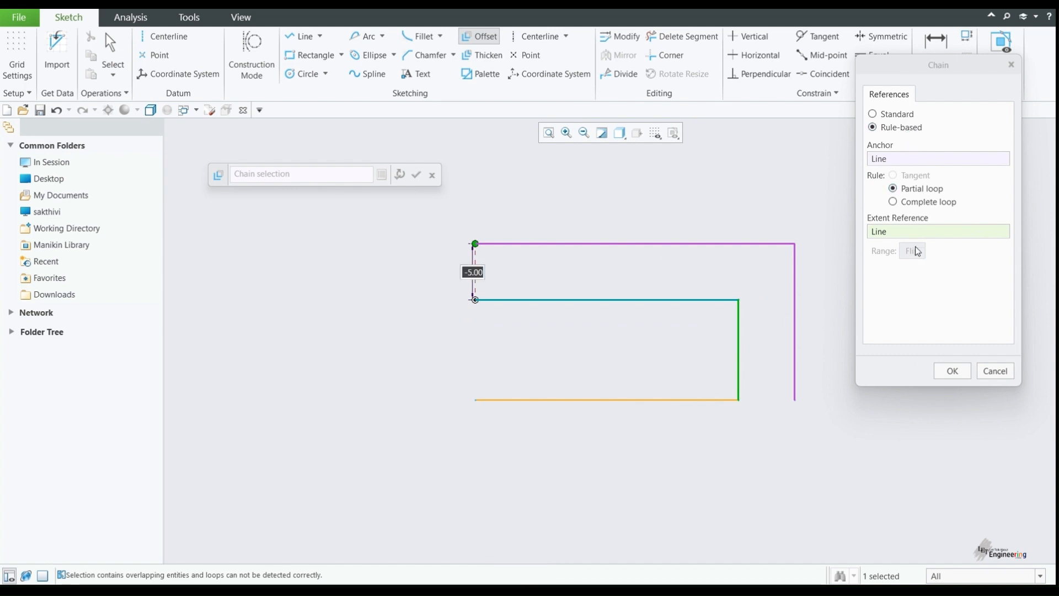
click(996, 370)
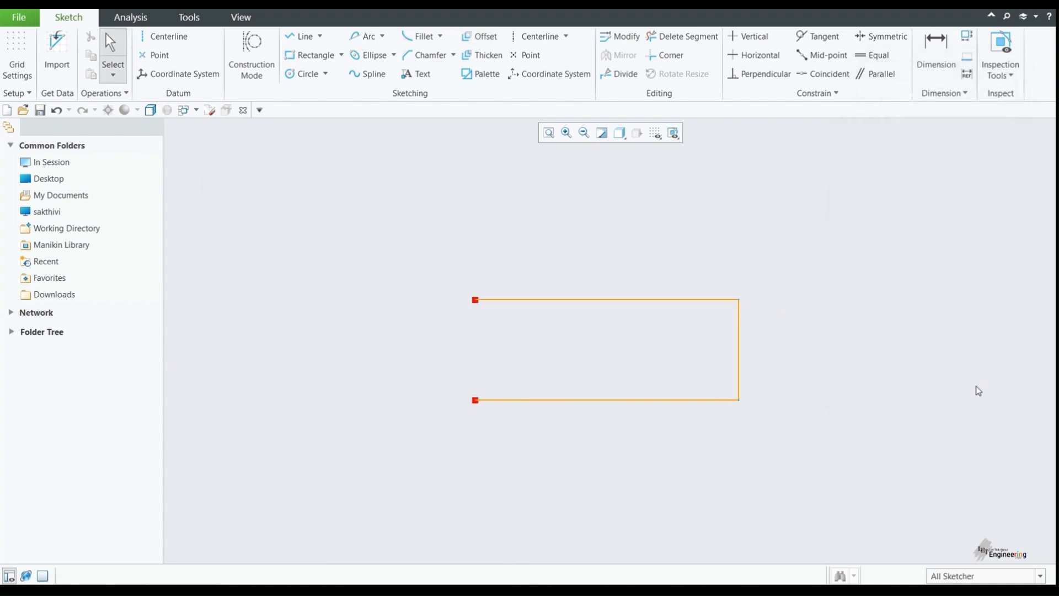
Step: Thicken the single upper line with open end caps, a thickness of 10 and an offset of 5 in the arrow direction
click(488, 54)
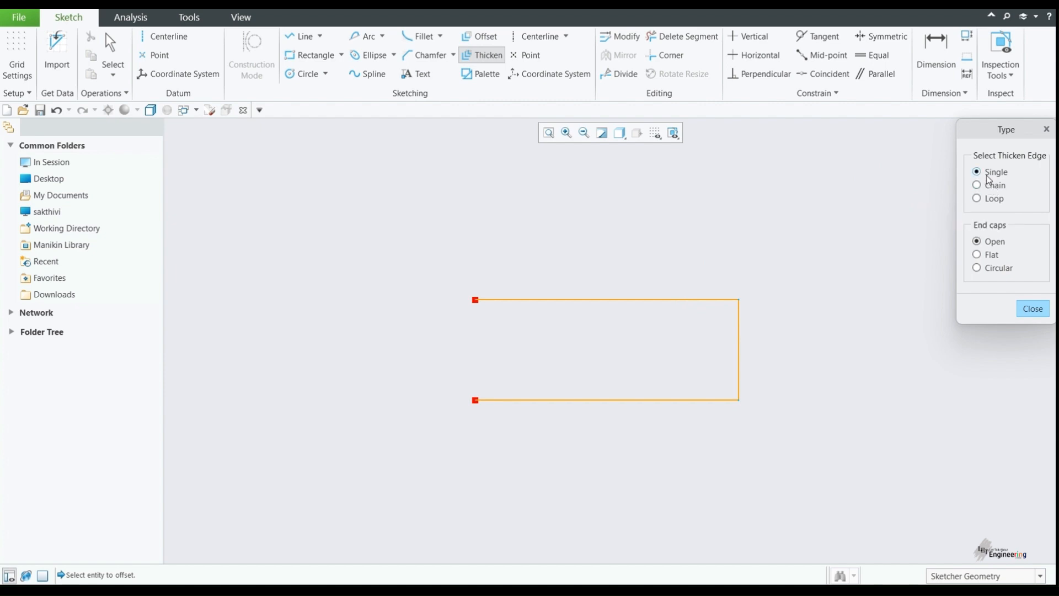
click(702, 304)
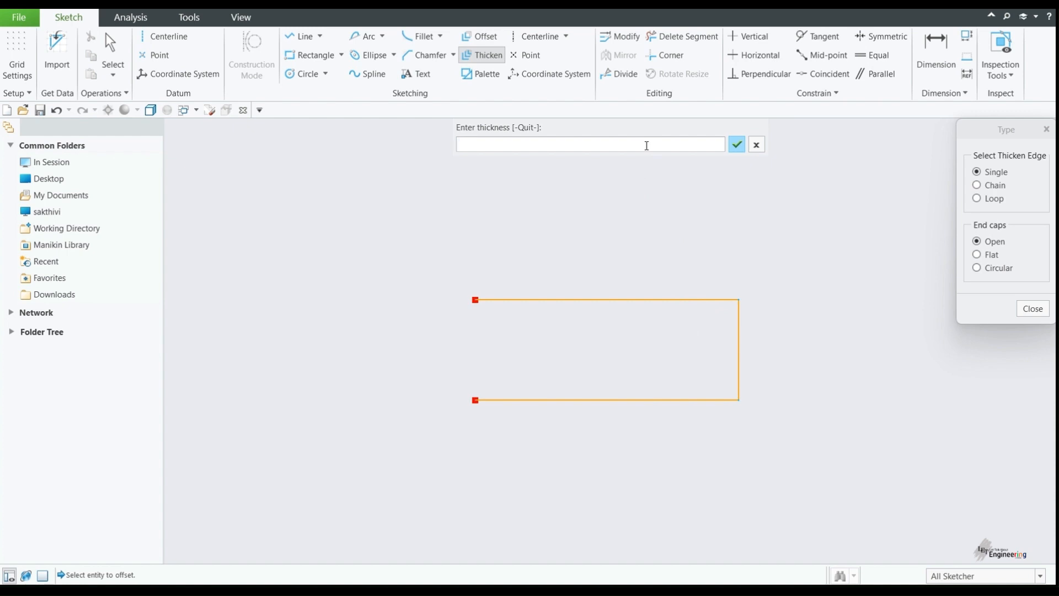
text(10)
key(Return)
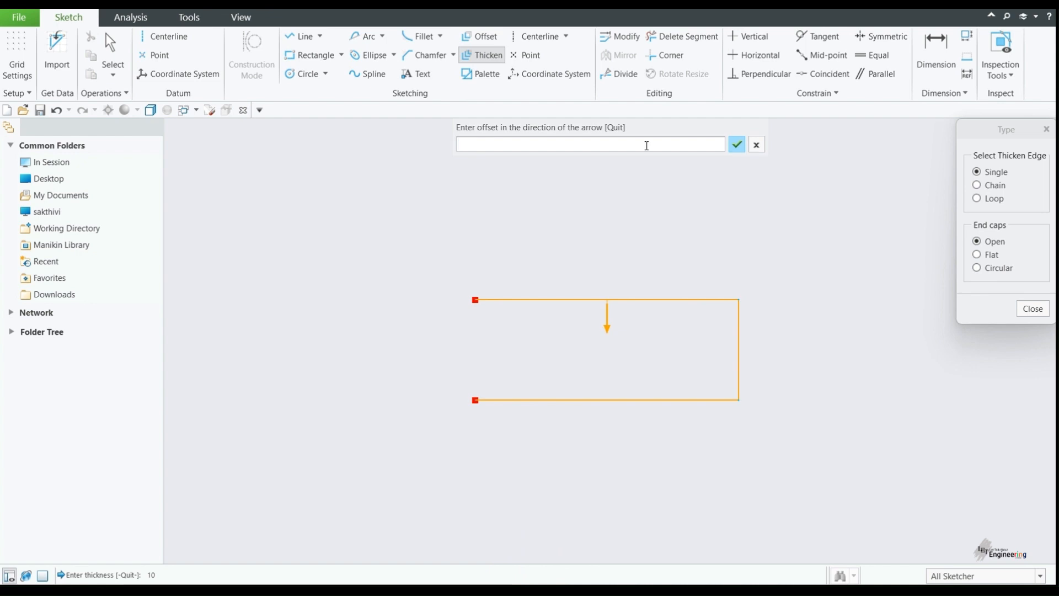
text(5)
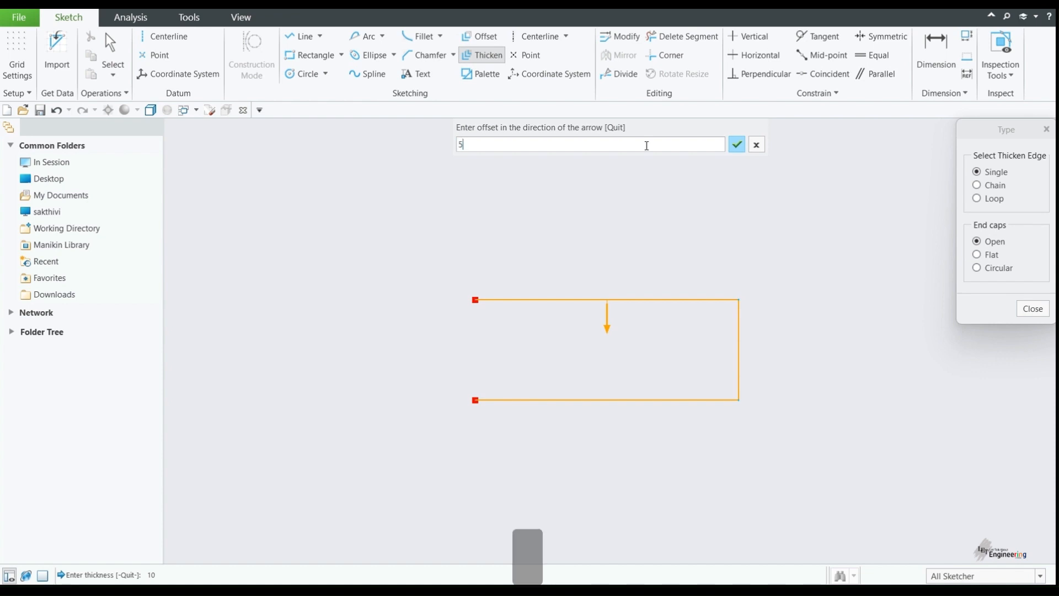
key(Return)
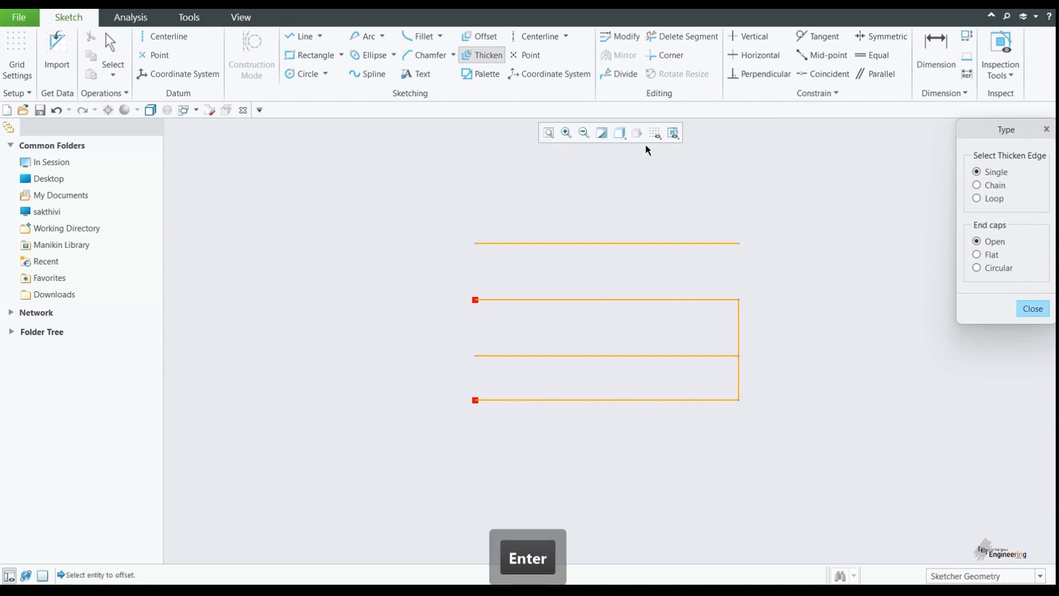
middle_click(679, 224)
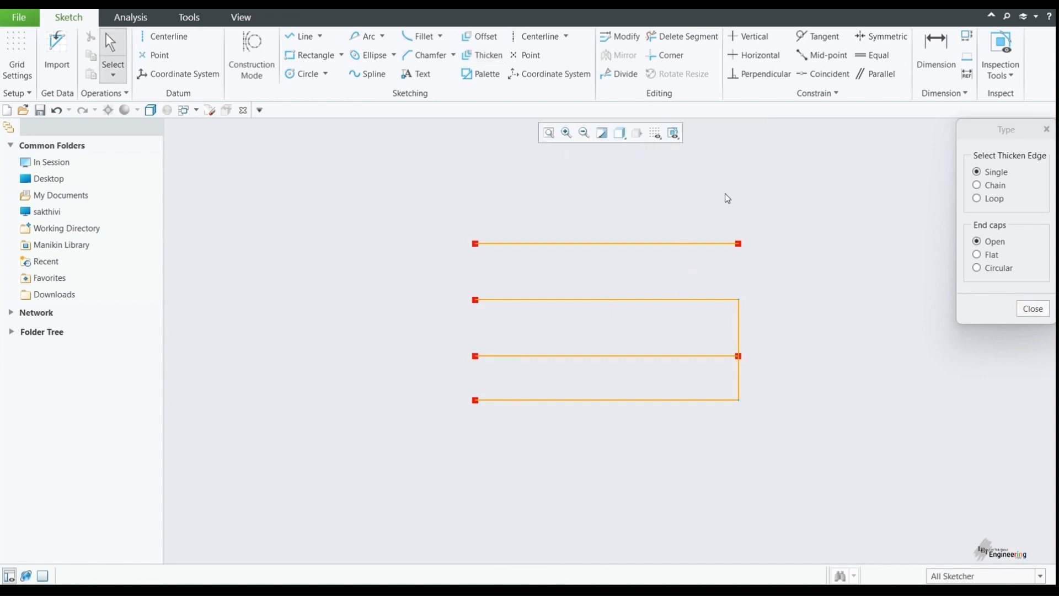
Step: Display the sketch dimensions and move the one between the outer thickened line and the upper profile line clear of the geometry
click(655, 133)
click(676, 163)
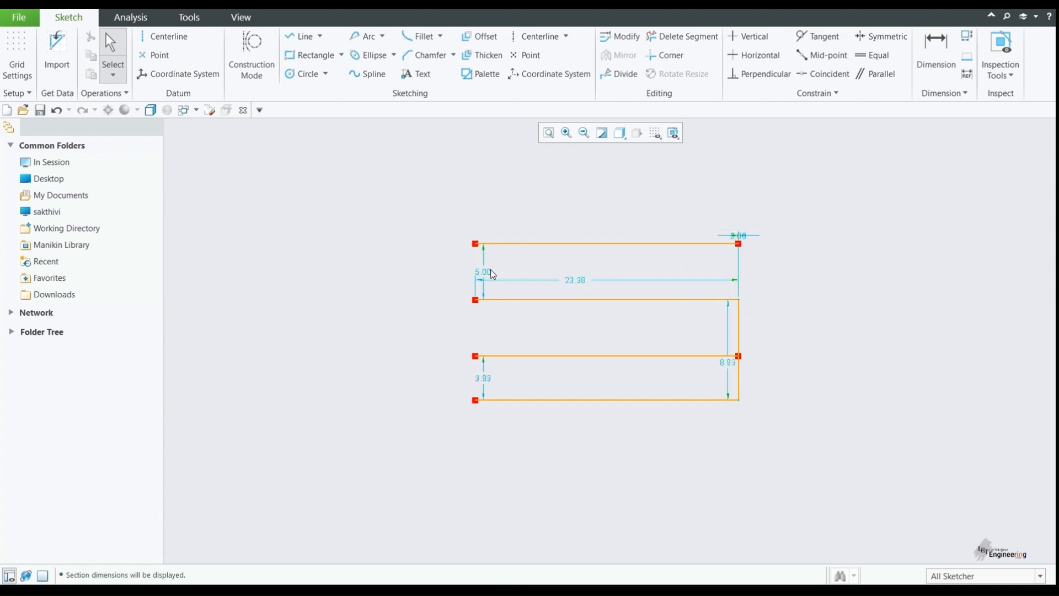
drag(492, 274, 378, 274)
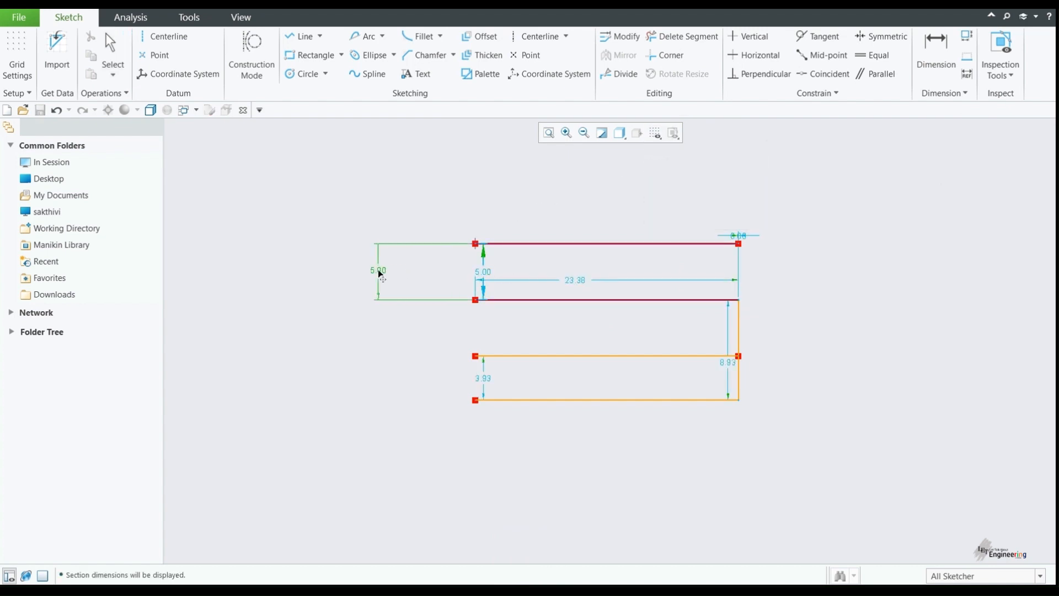
Step: Dimension the distance between the upper profile line and the inner thickened line, placing it outside the open end
click(936, 60)
click(703, 299)
click(690, 356)
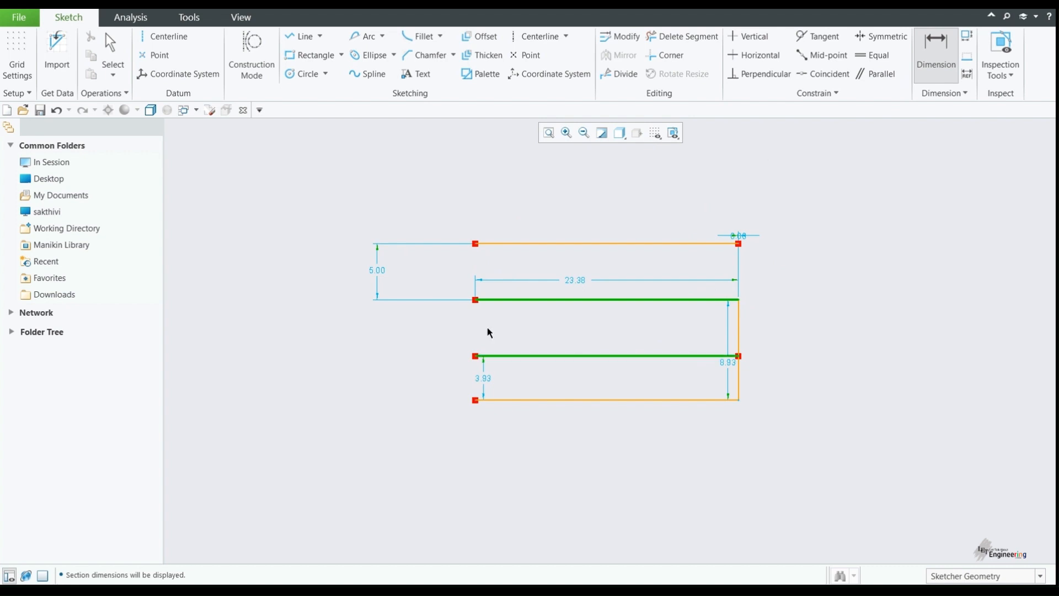
middle_click(355, 331)
middle_click(818, 293)
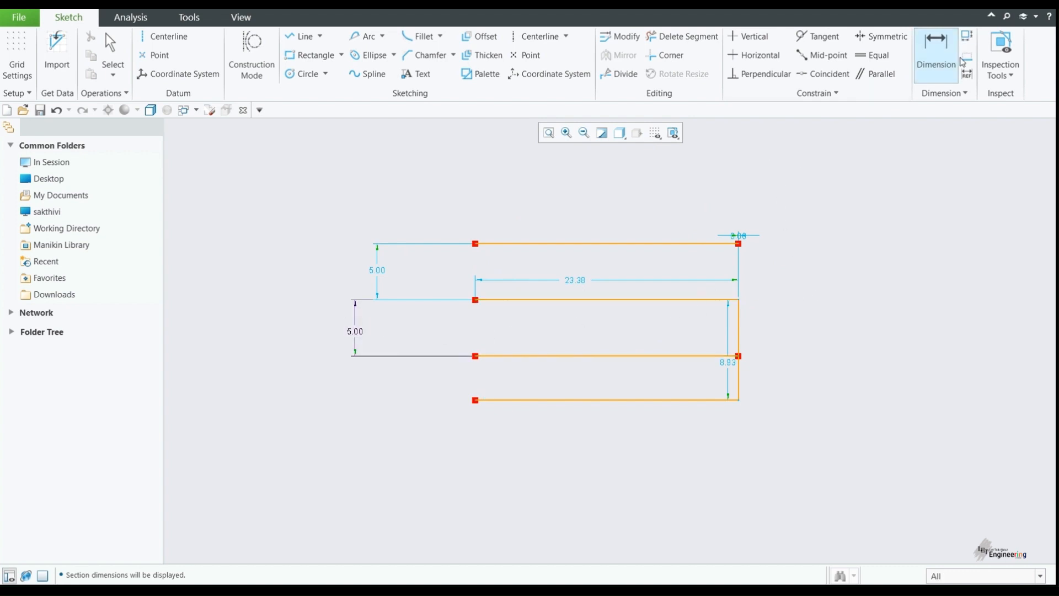
Step: Add a reference dimension between the outer and inner thickened lines, beside the profile's vertical side
click(966, 73)
click(704, 244)
click(702, 356)
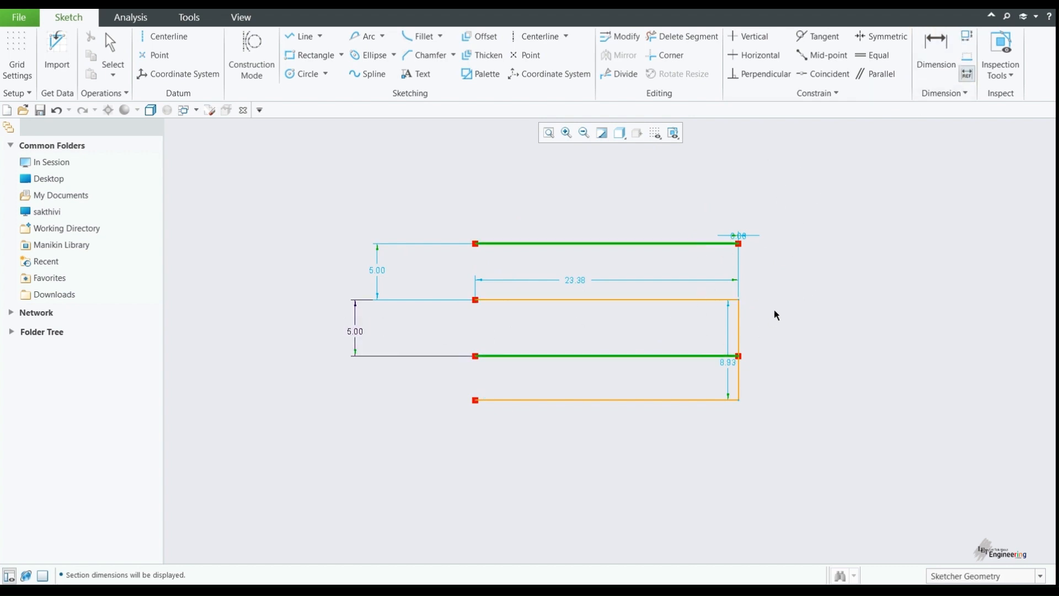
middle_click(776, 315)
middle_click(777, 315)
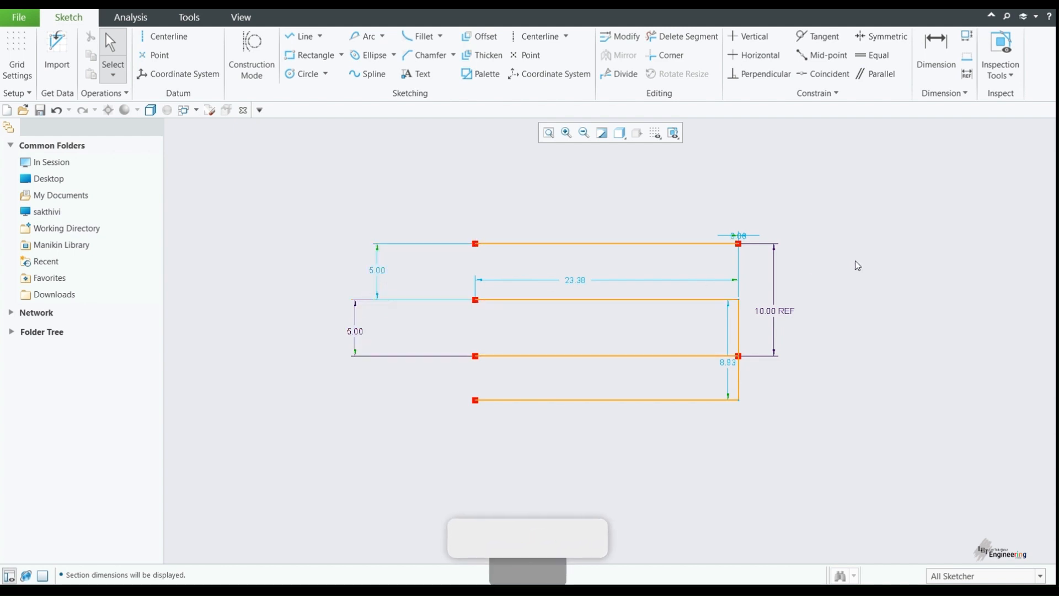
Step: Undo the added dimensions and the thickening so that only the original three-line profile is left
key(ctrl+z)
key(ctrl+z)
key(ctrl+z)
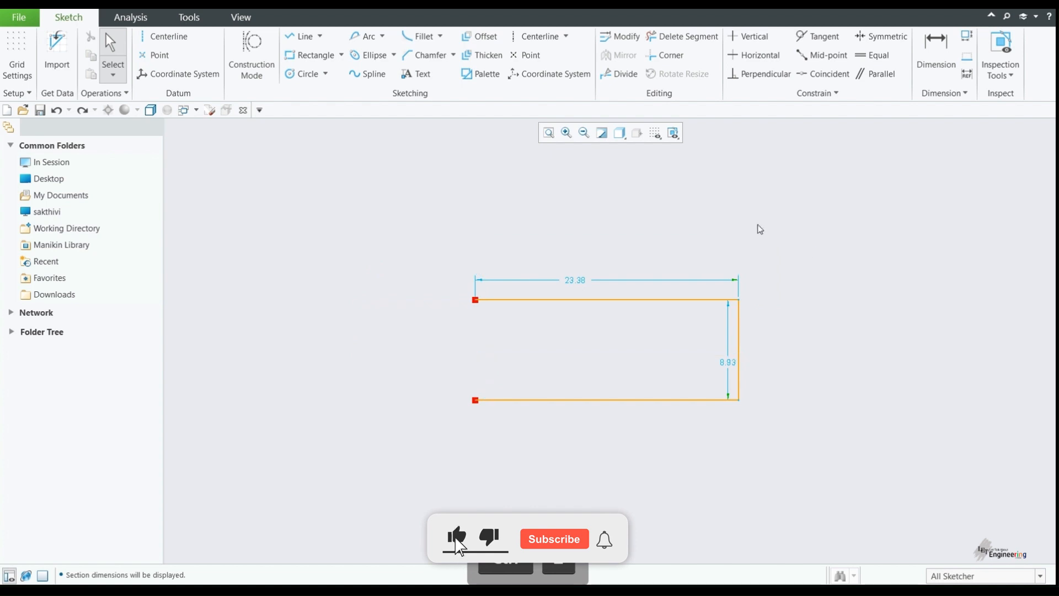
Step: Thicken the single upper line with open end caps, a thickness of 10 and an offset of 2 in the arrow direction
click(483, 55)
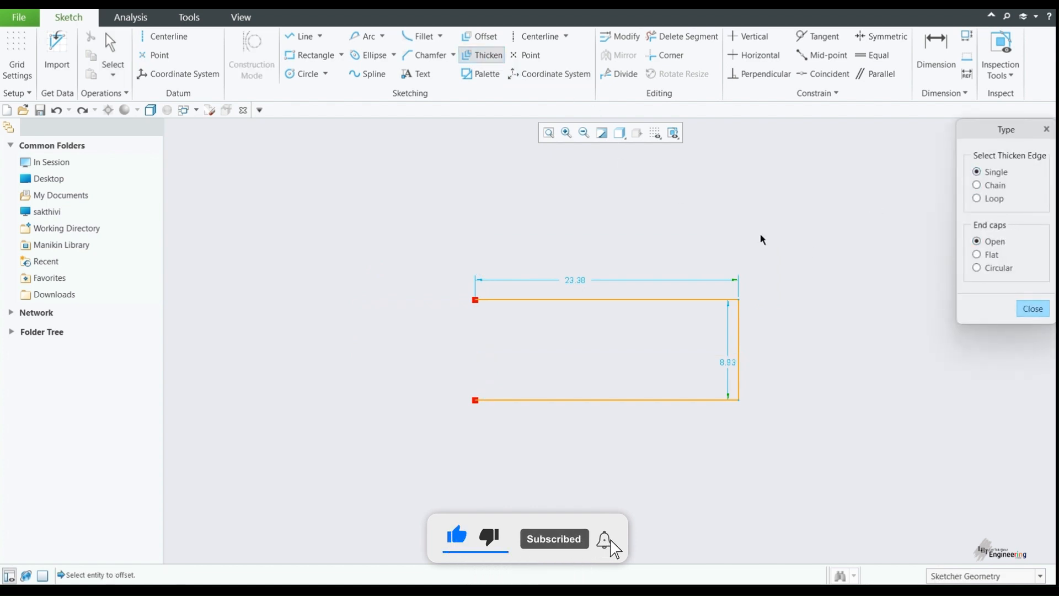
click(673, 299)
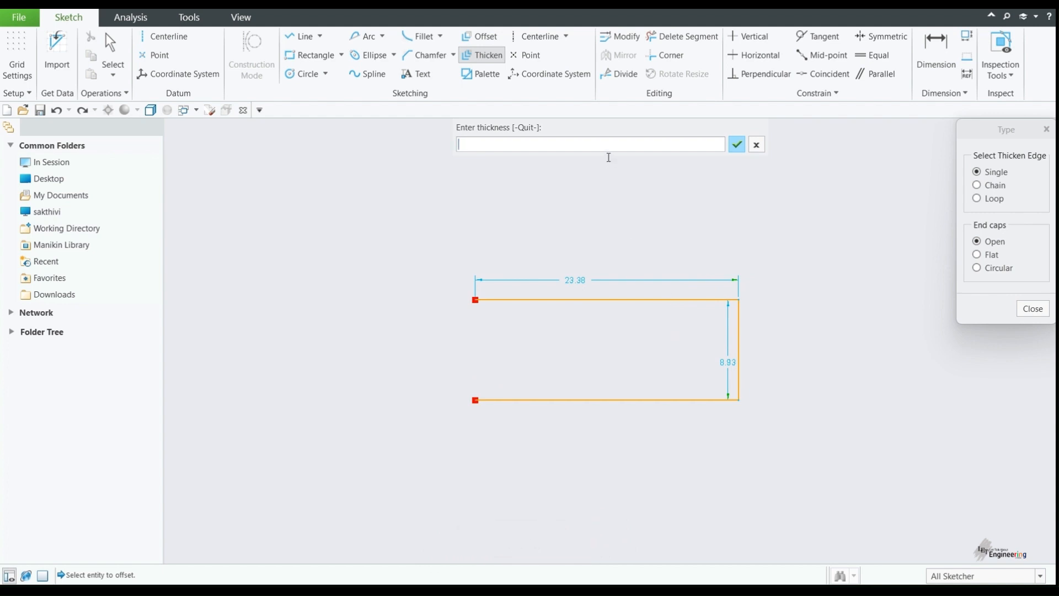
text(50)
key(Return)
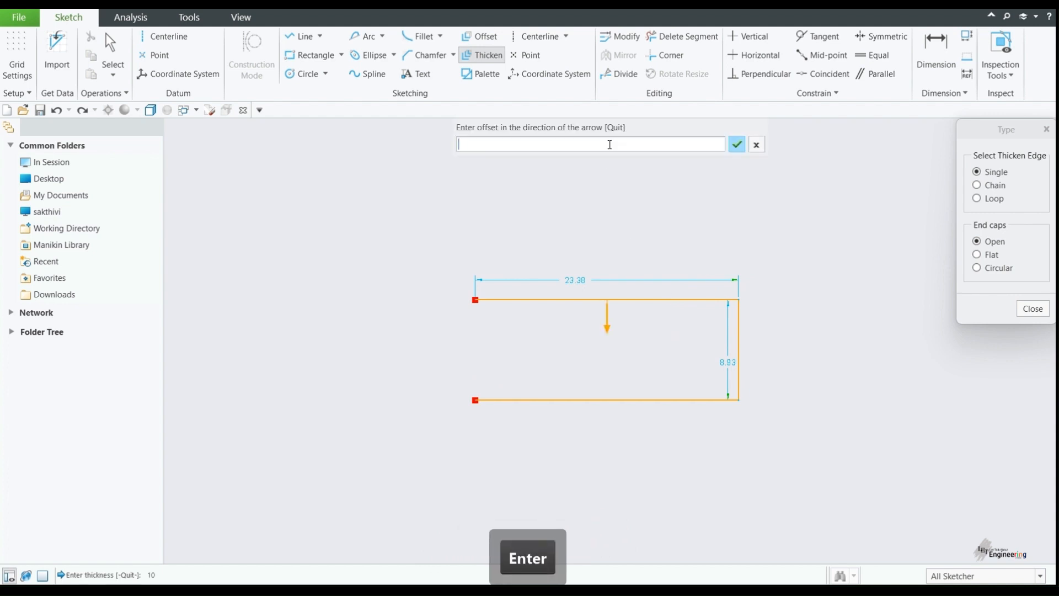
text(2)
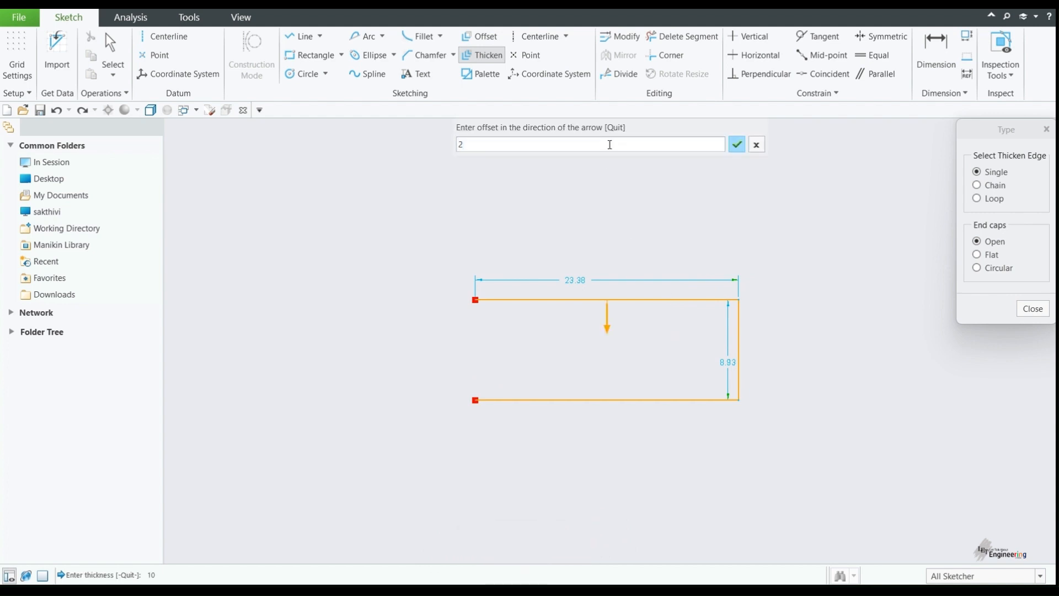
key(Return)
middle_click(608, 229)
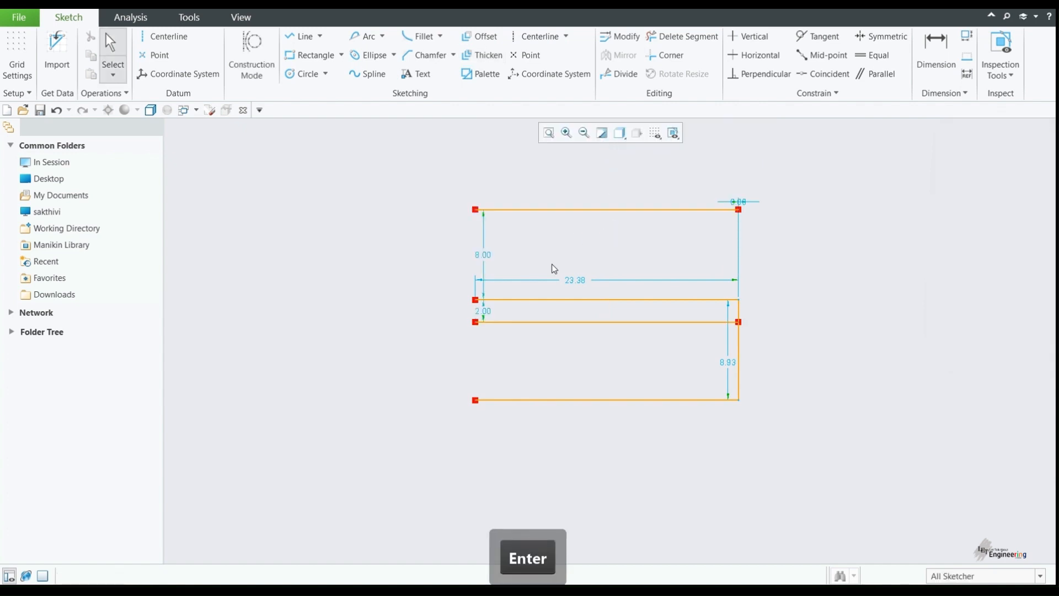
Step: Move the two vertical dimensions of the thickened lines outside the open end of the profile
drag(483, 312, 269, 299)
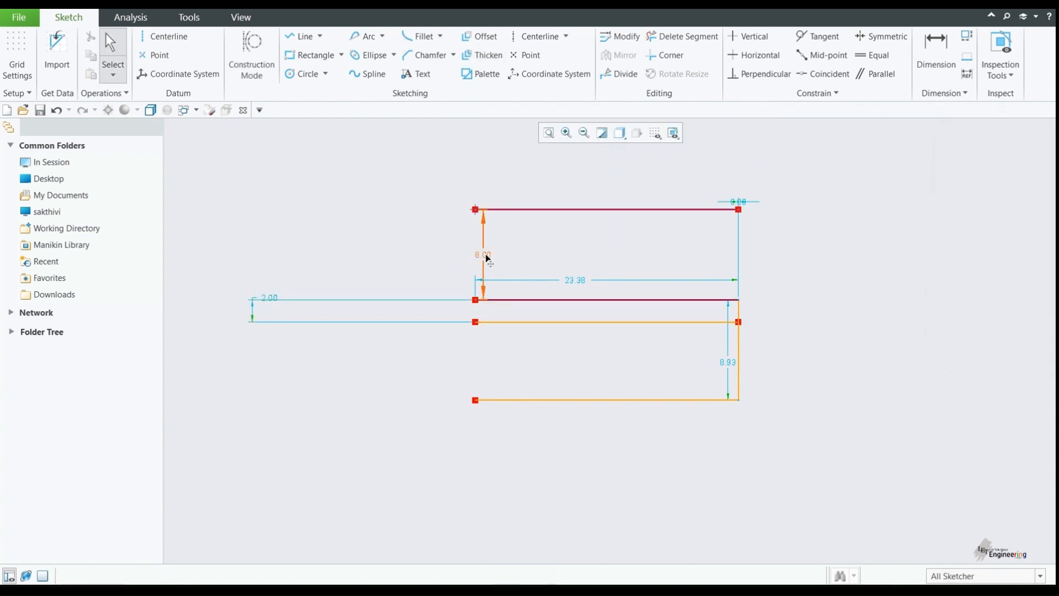
drag(484, 254, 267, 245)
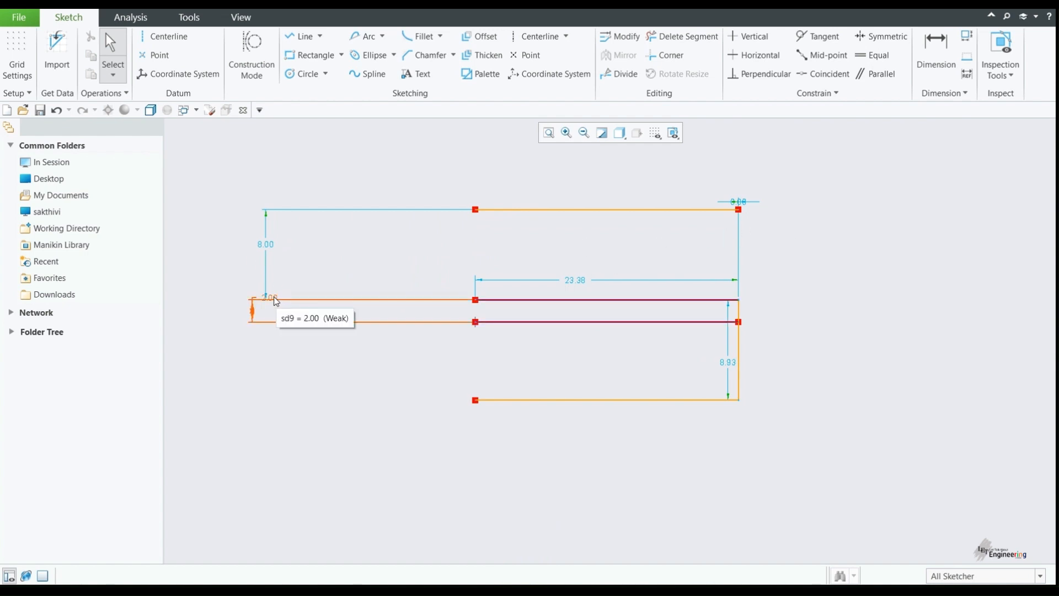
drag(267, 300, 262, 310)
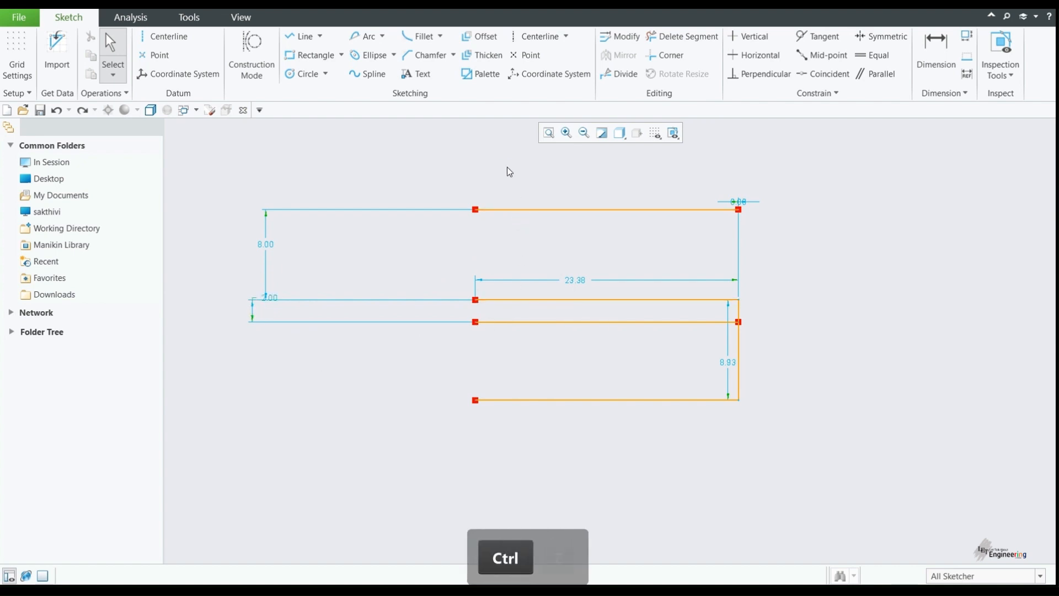
Step: Undo the dimension moves and the thickening of the upper line
key(ctrl+z)
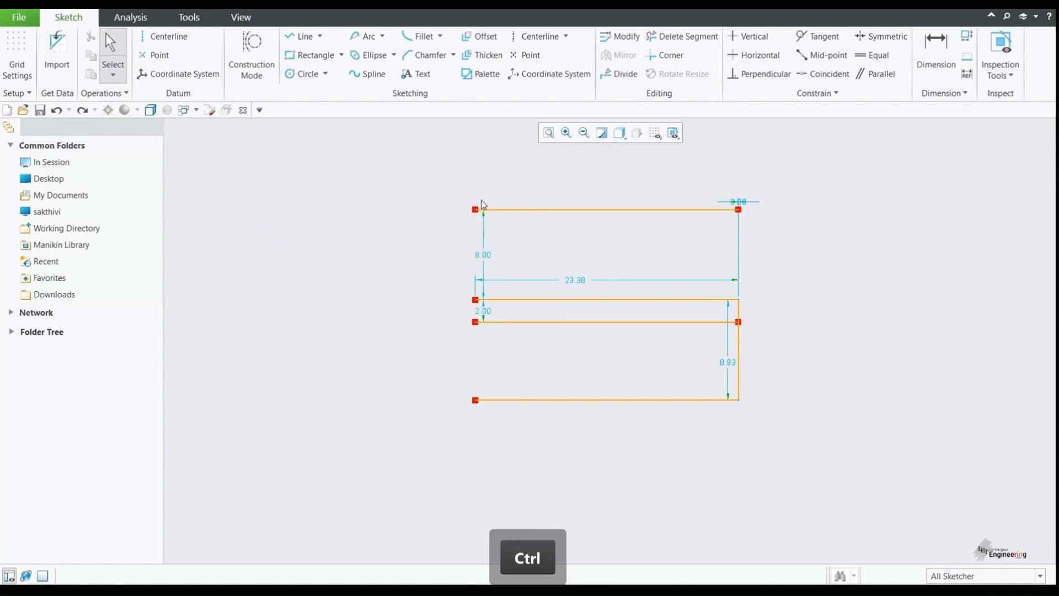
key(ctrl+z)
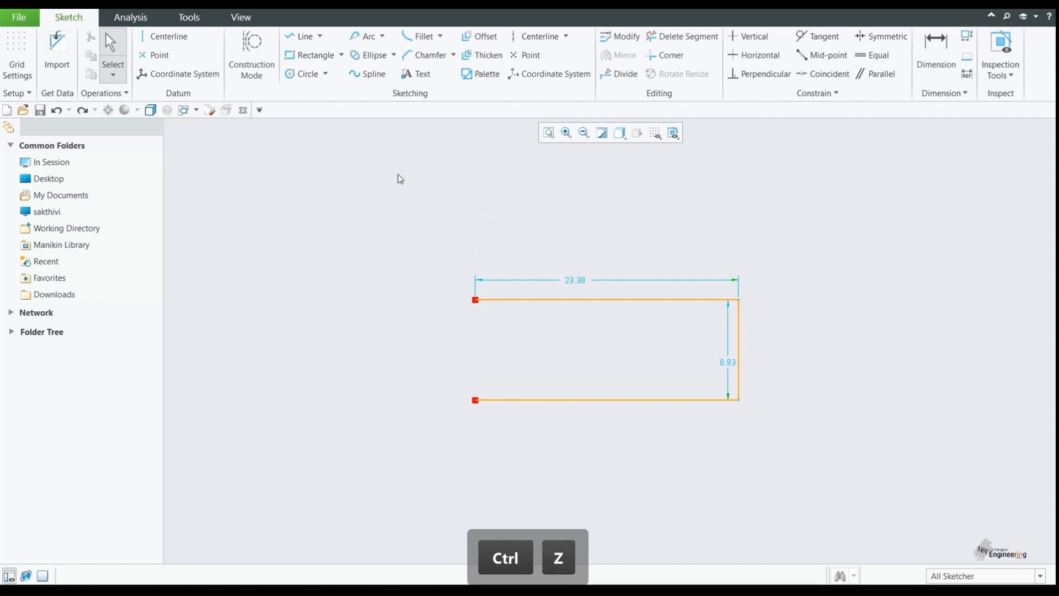
Step: Thicken the single upper line with flat end caps, a thickness of 10 and an offset of 5, and undo the result
click(488, 58)
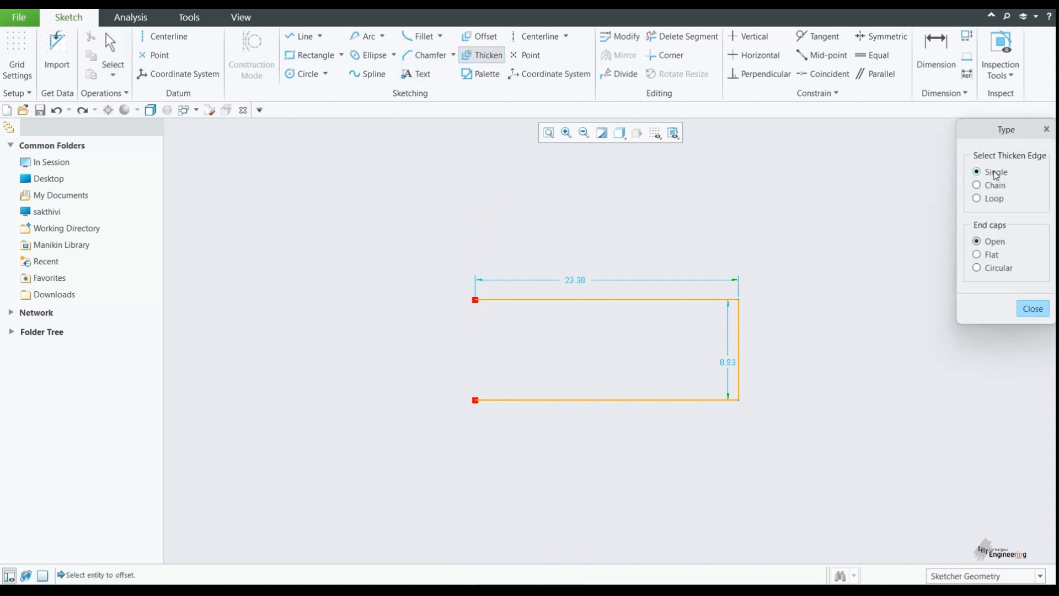
click(991, 256)
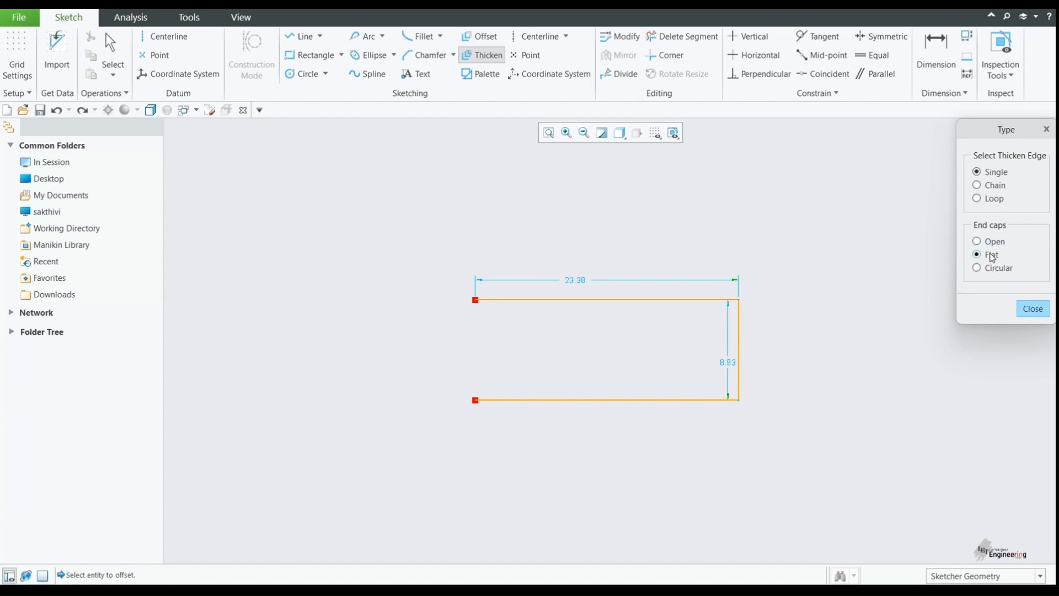
click(683, 300)
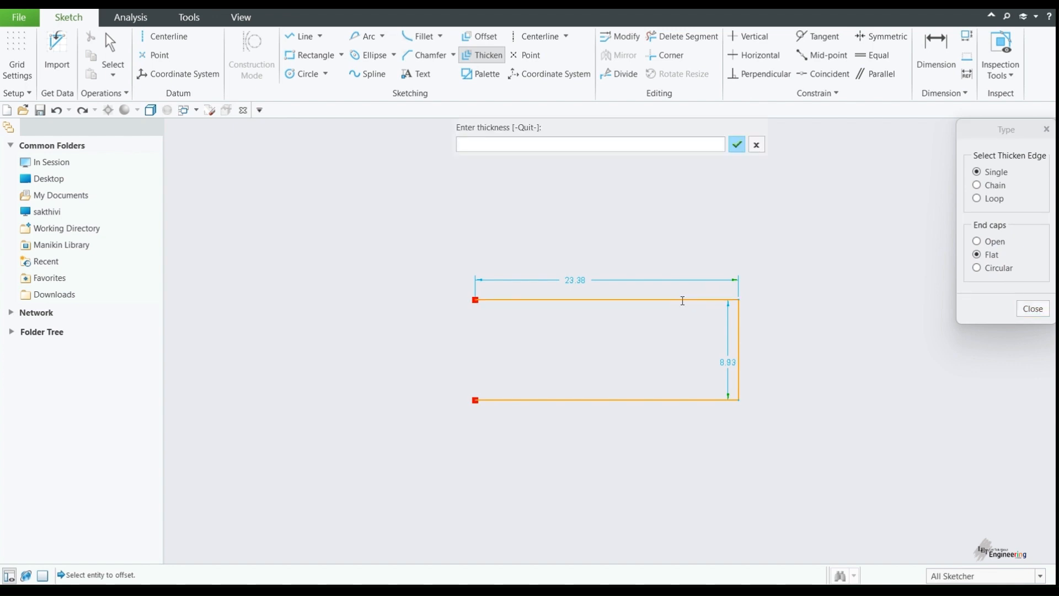
text(10)
key(Return)
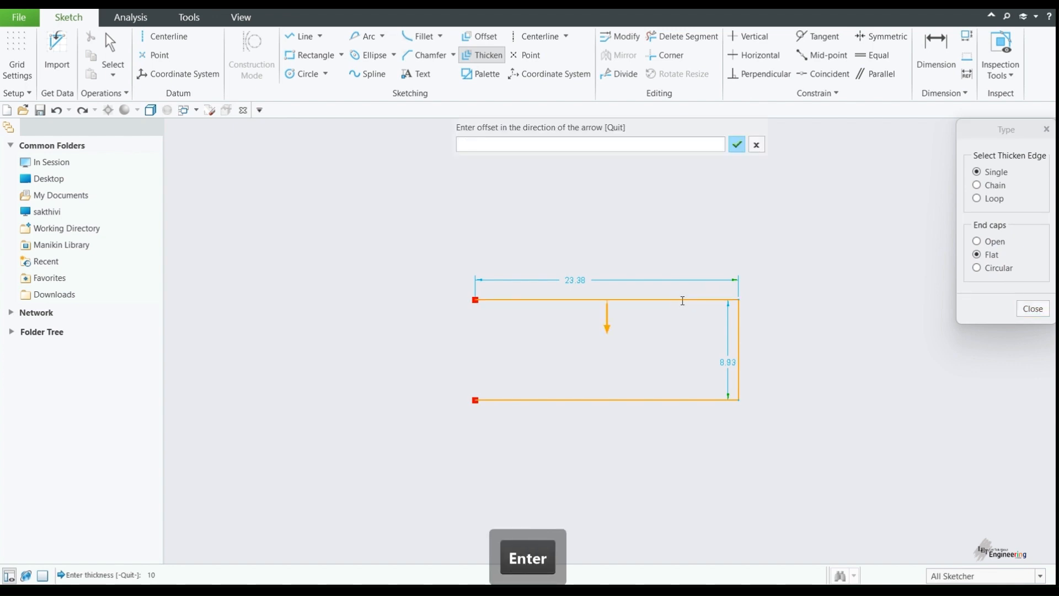
text(5)
key(Return)
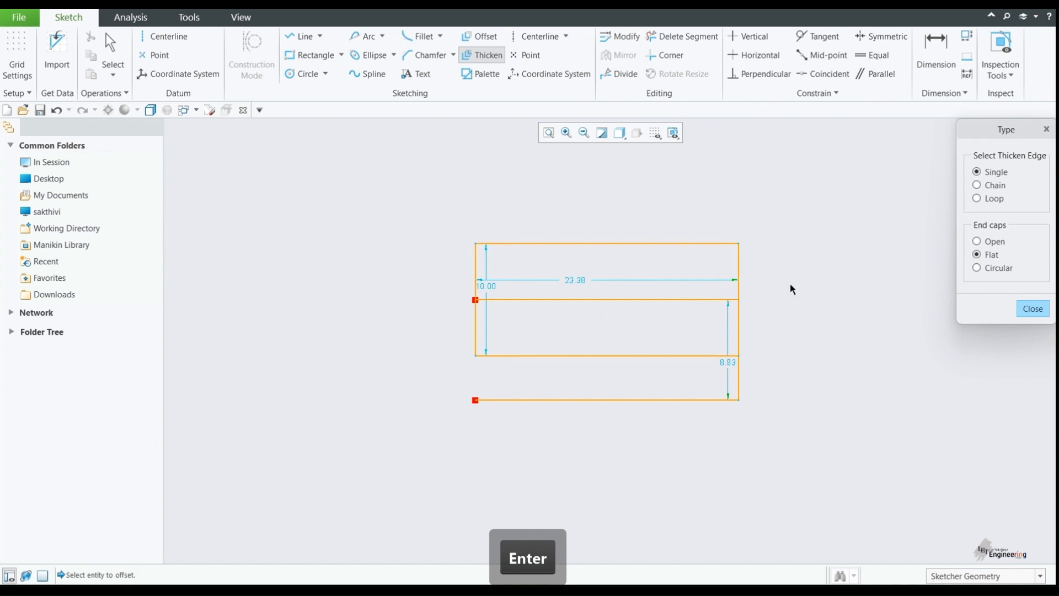
middle_click(741, 270)
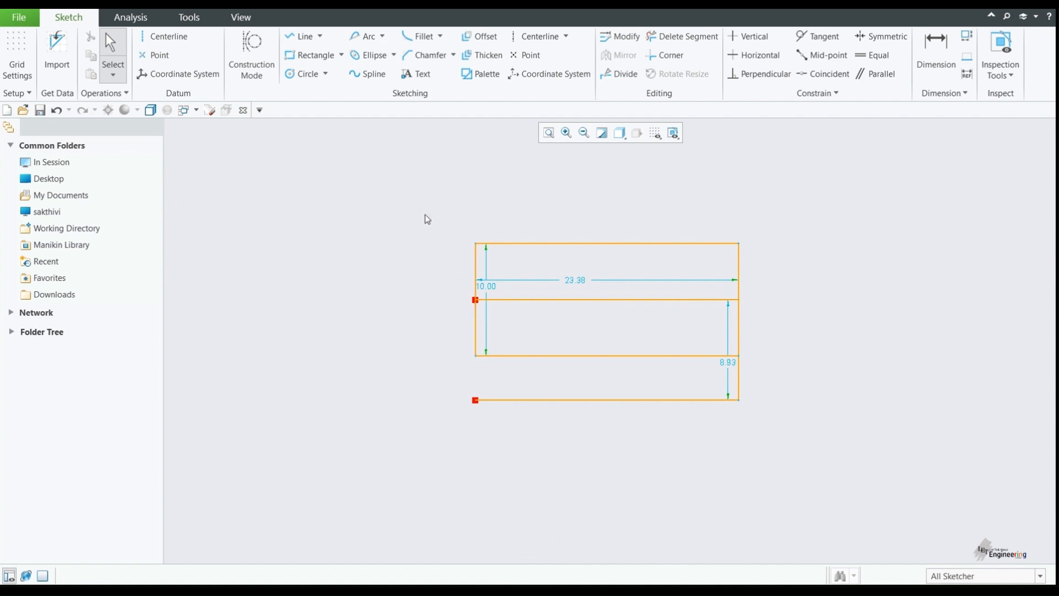
key(ctrl+z)
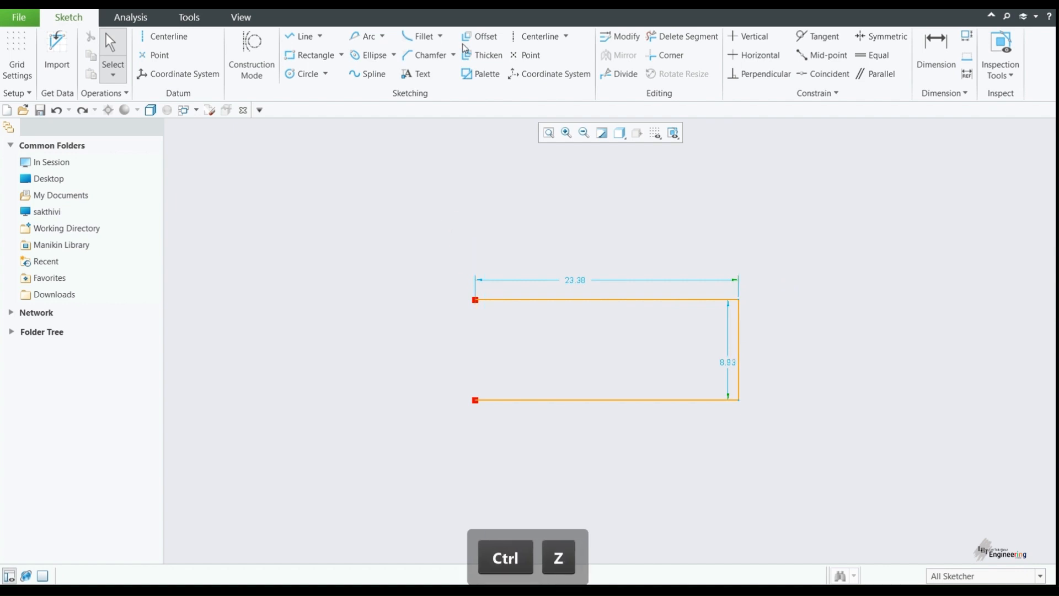
Step: Thicken the single upper line with circular end caps, a thickness of 10 and an offset of 5, and undo the result
click(623, 296)
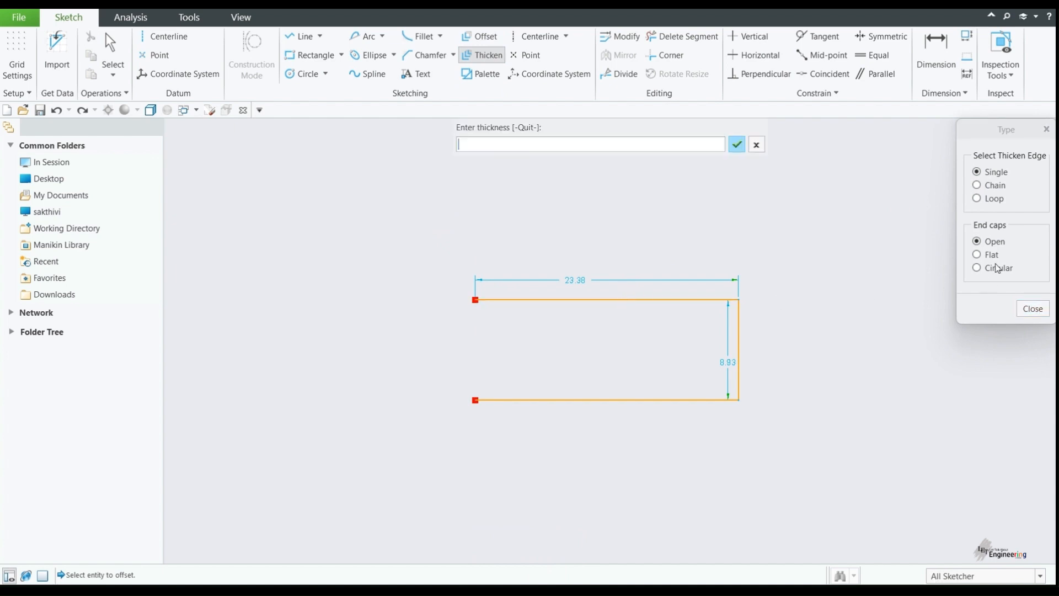
click(756, 145)
click(999, 268)
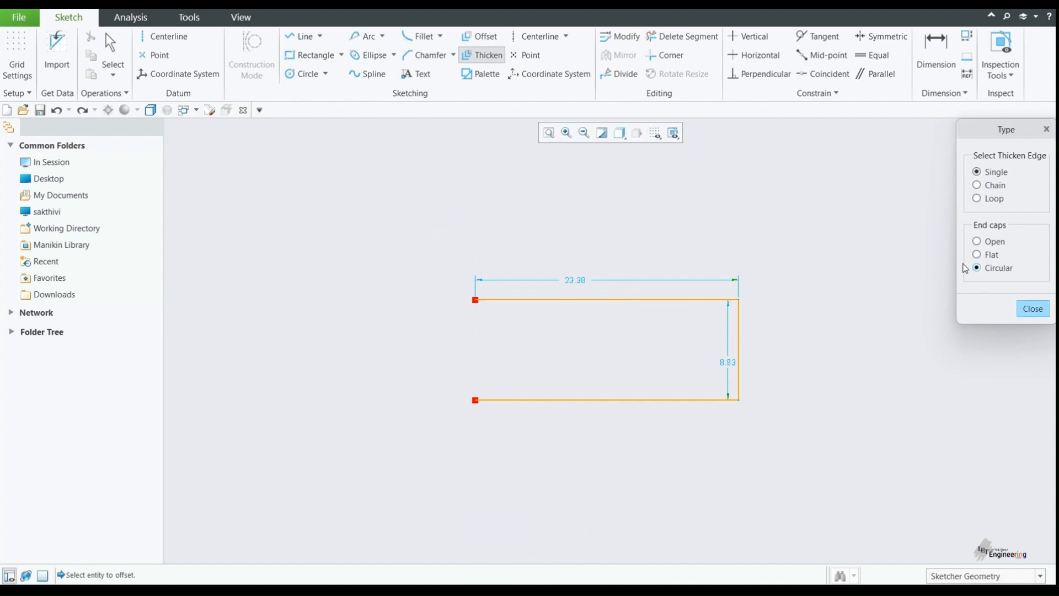
click(704, 302)
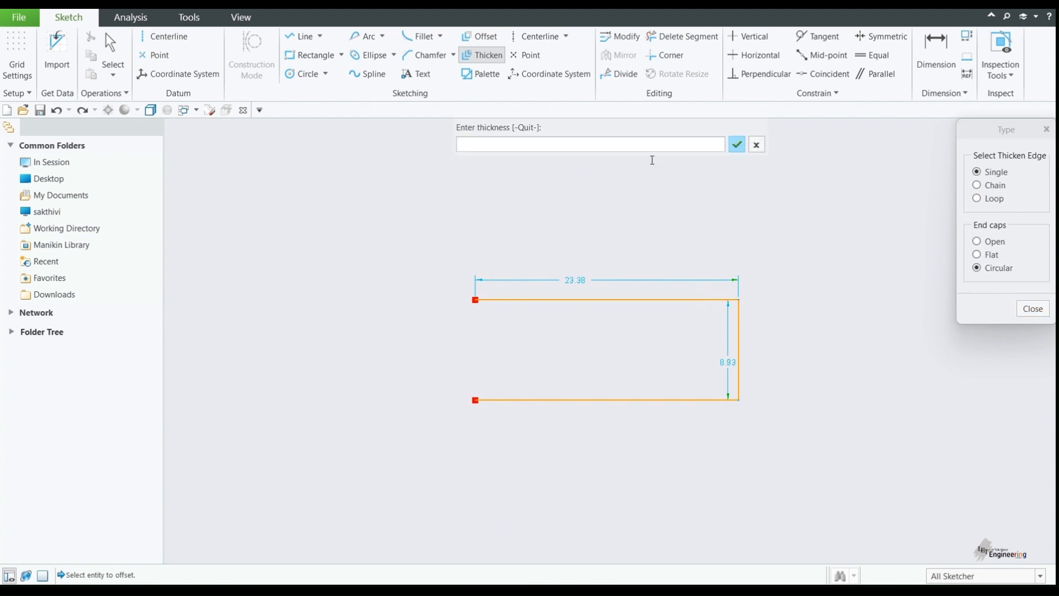
text(10)
key(Return)
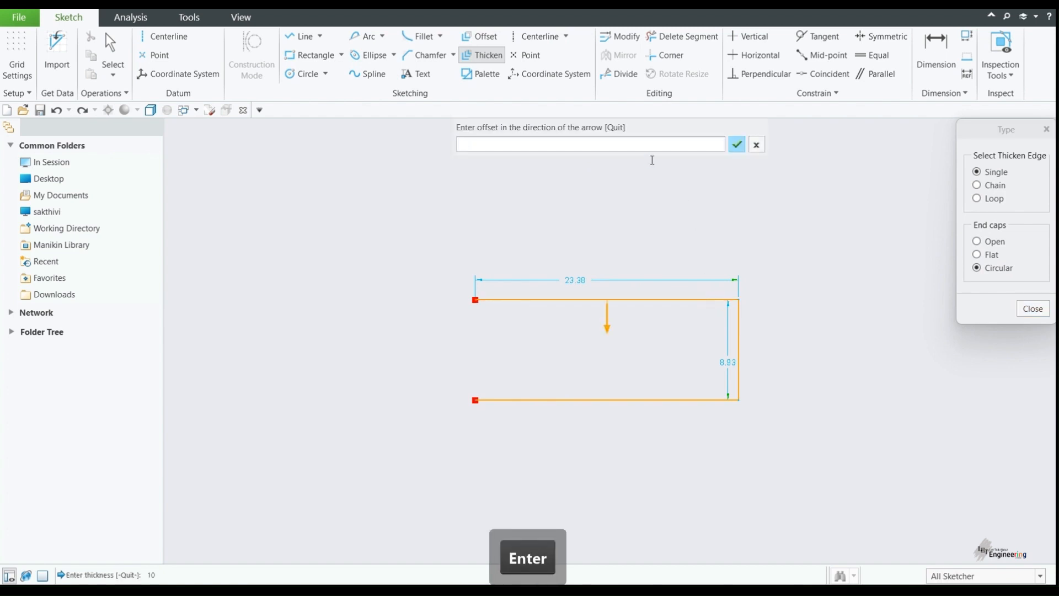
text(5)
key(Return)
middle_click(755, 163)
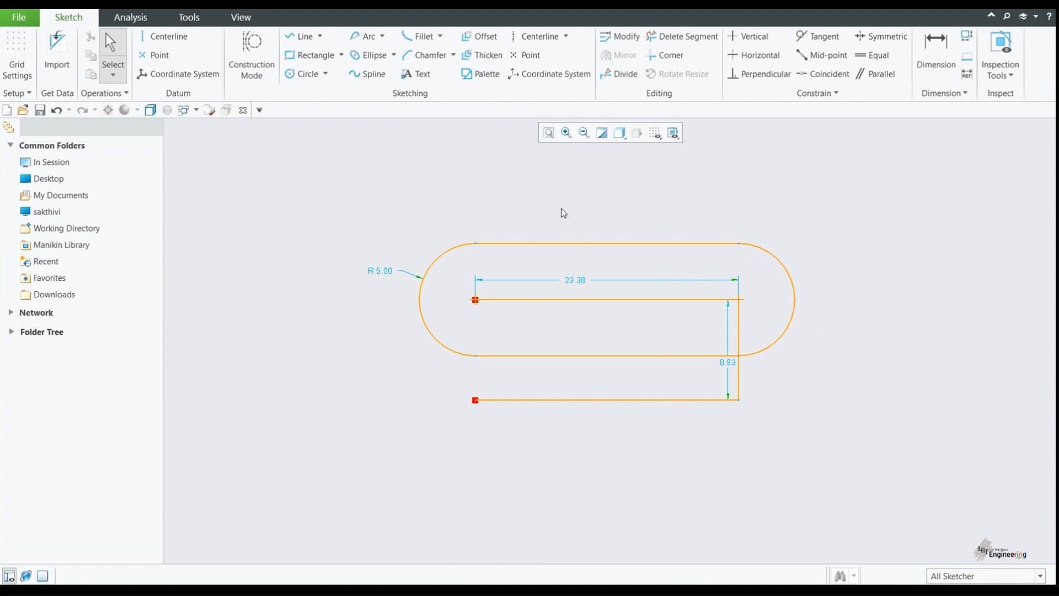
key(ctrl+z)
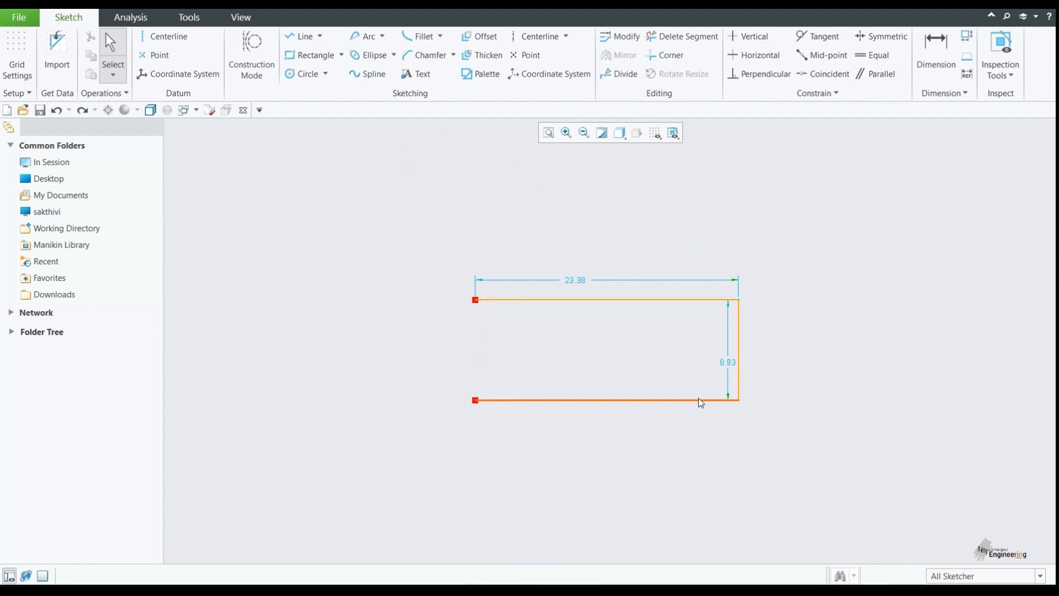
Step: Thicken the chain of the upper and vertical lines with open end caps, thickness 10 and offset 5, and undo the result
click(476, 59)
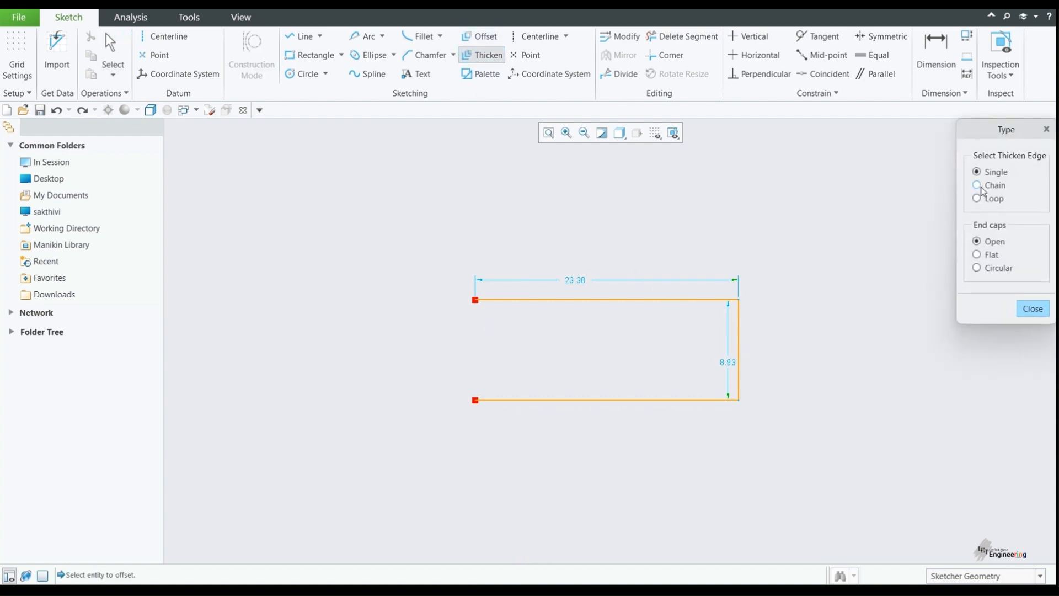
ctrl+click(665, 300)
ctrl+click(739, 336)
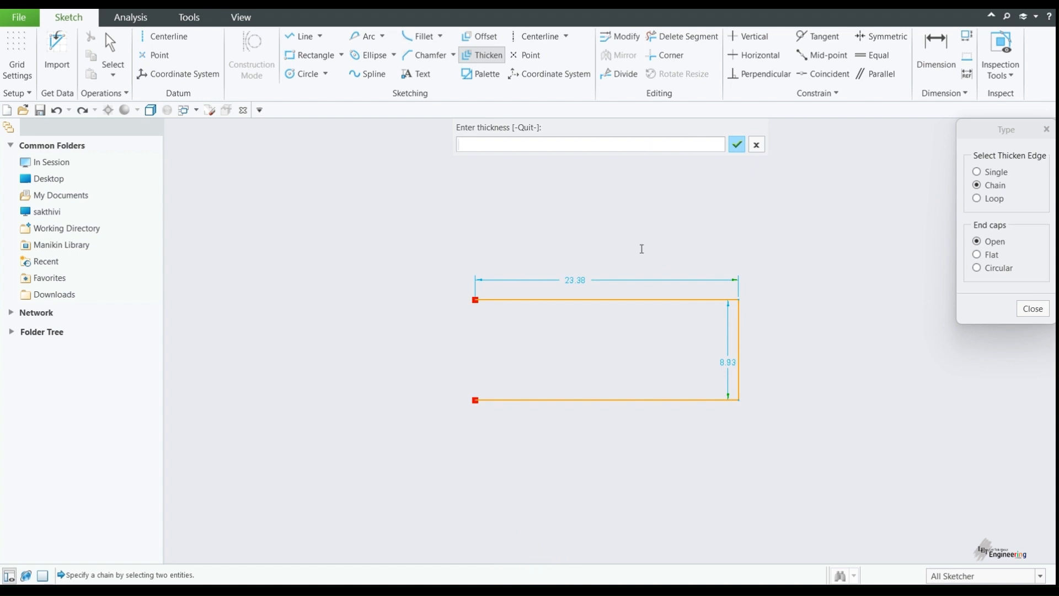
text(10)
key(Return)
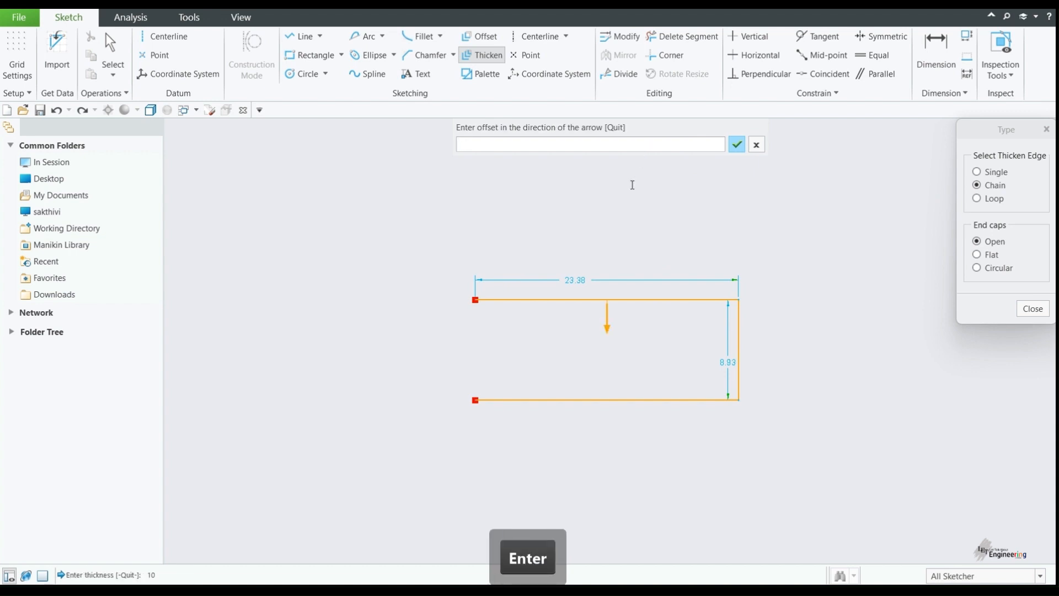
text(5)
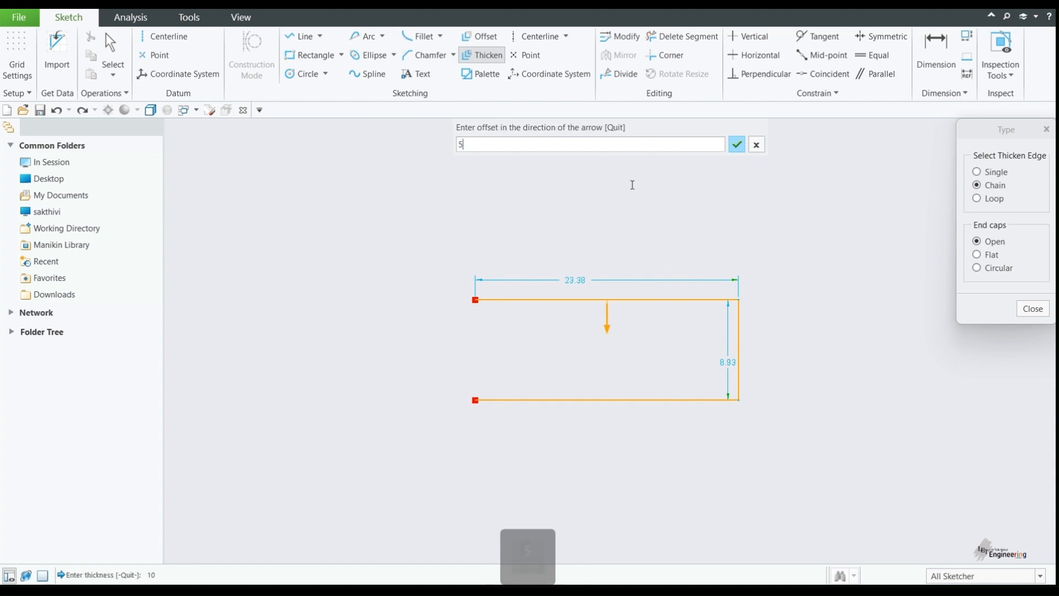
key(Return)
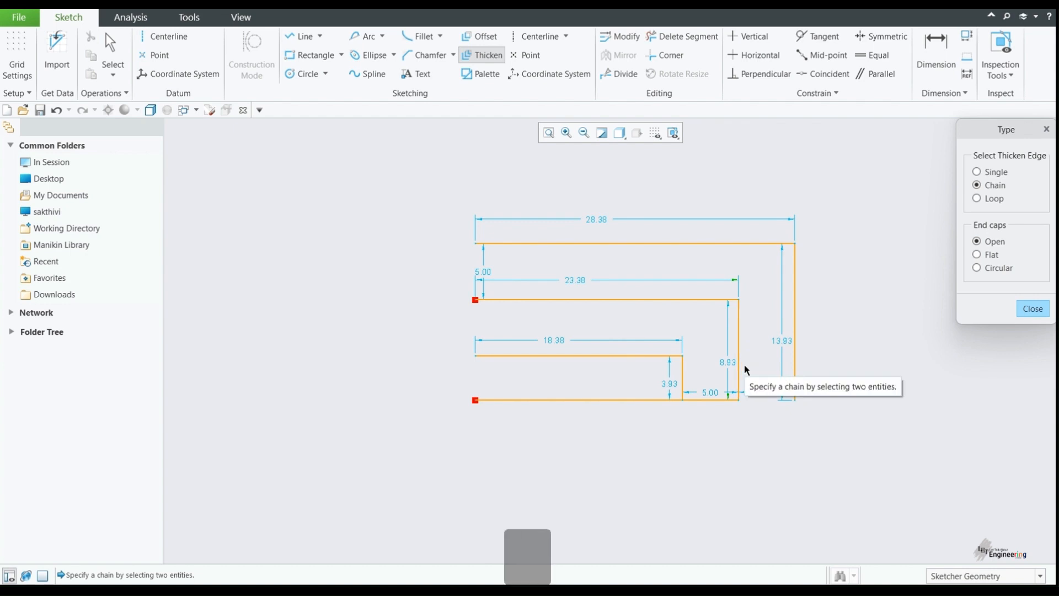
key(ctrl+z)
Step: Open the Sketcher Palette, move it clear of the sketching area and display its Polygons category
click(496, 79)
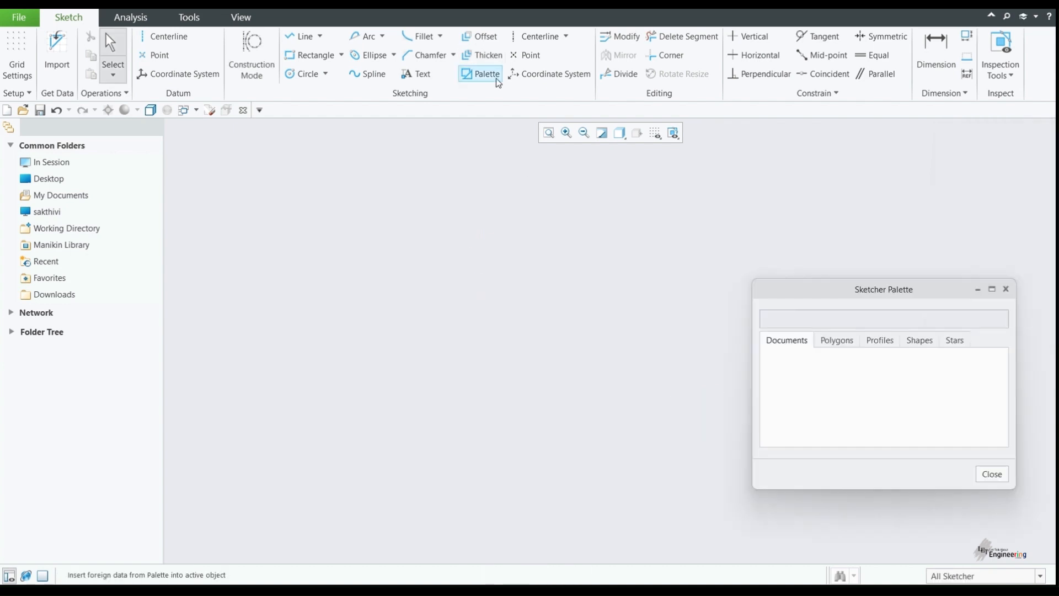
drag(895, 290, 911, 150)
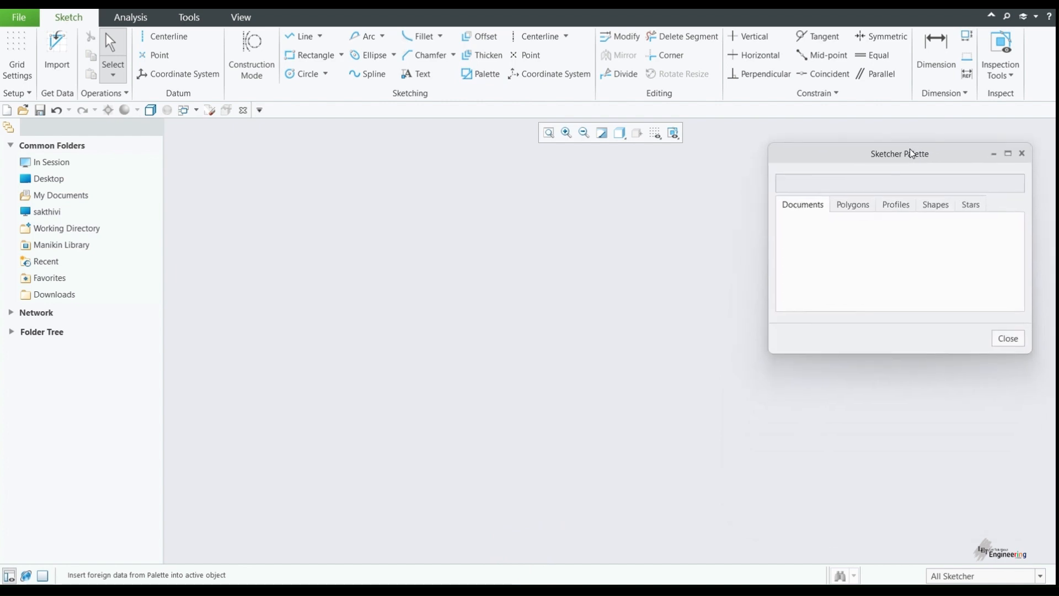
click(864, 208)
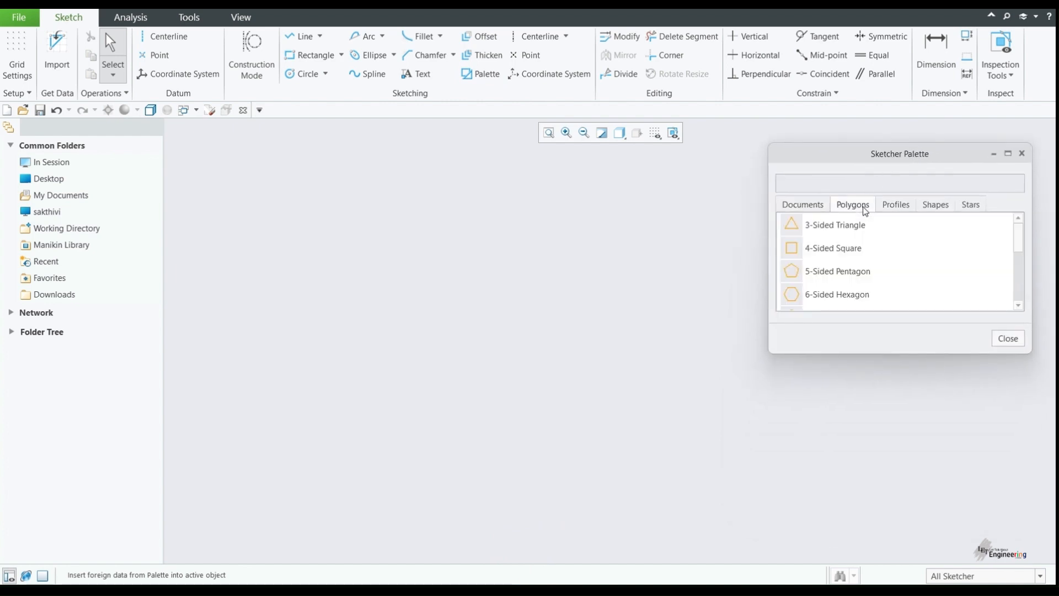
Step: Examine the shapes offered in the palette's Profiles, Shapes, Stars and Polygons categories
click(887, 209)
click(941, 206)
click(972, 209)
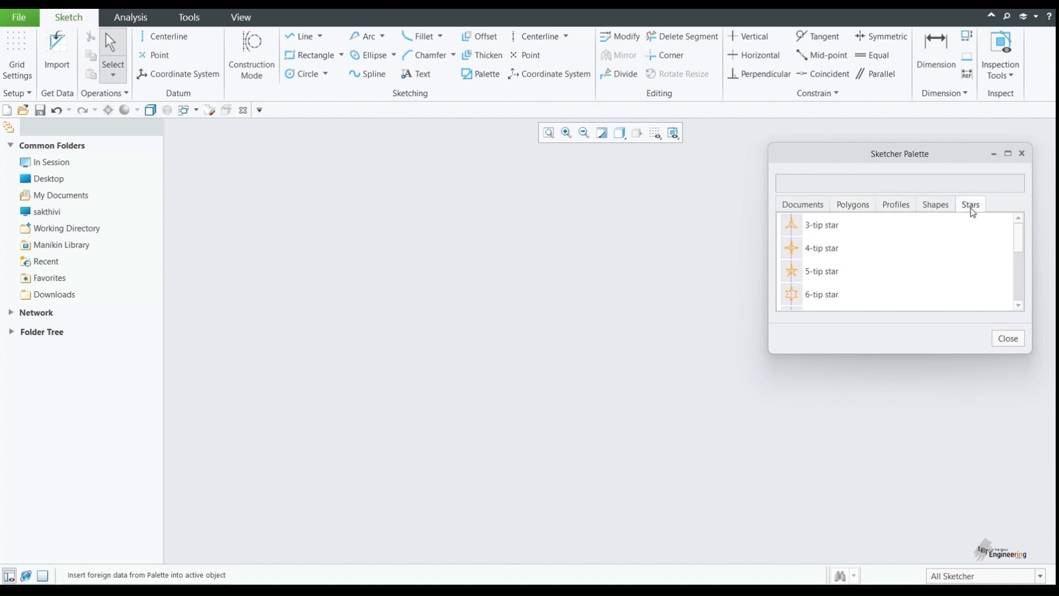
click(864, 205)
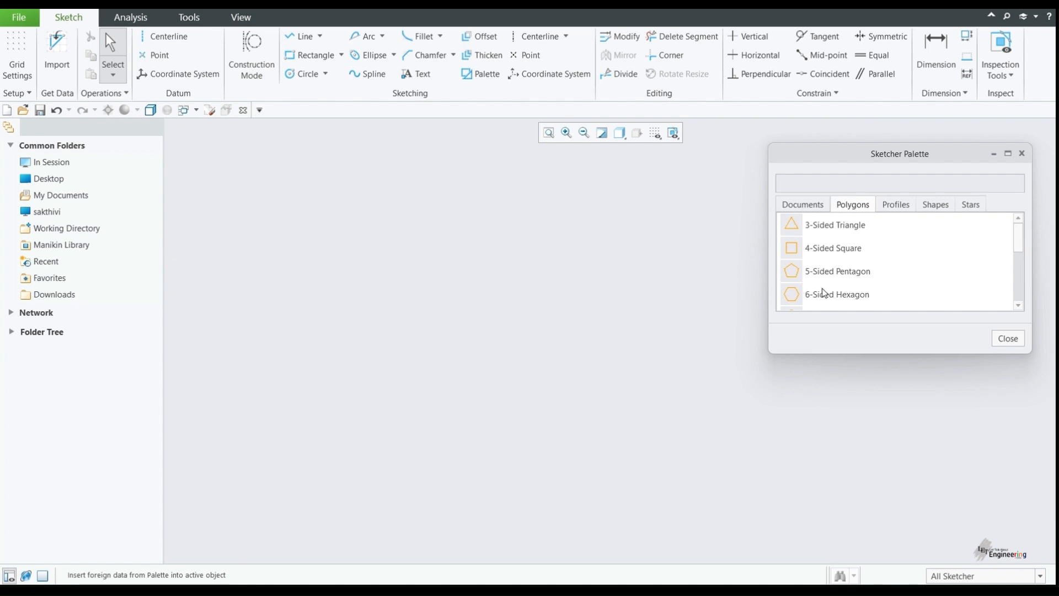
scroll(824, 287, down, 5)
scroll(824, 287, up, 5)
click(898, 206)
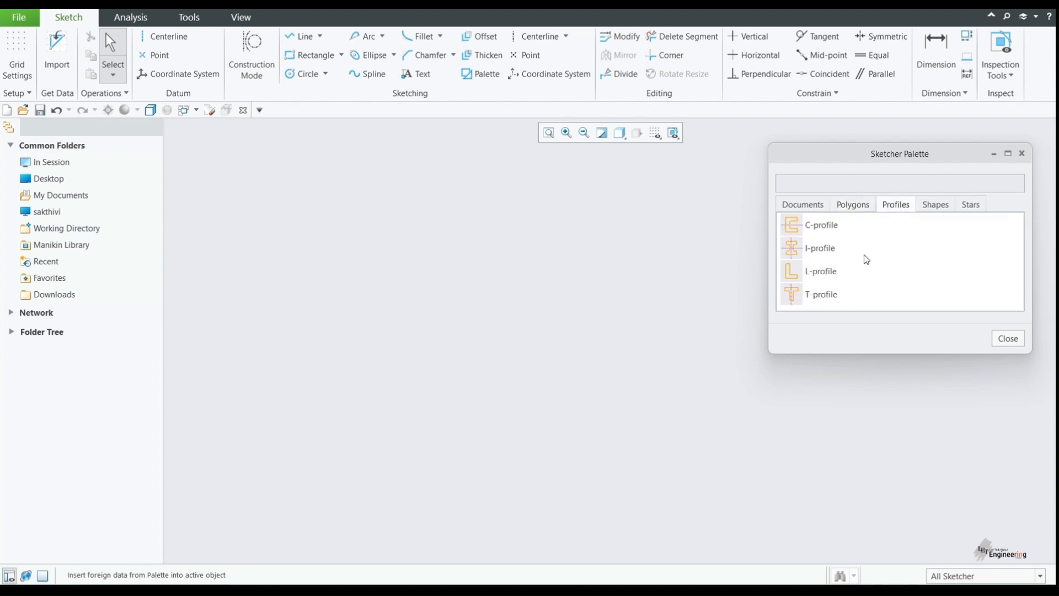
click(931, 207)
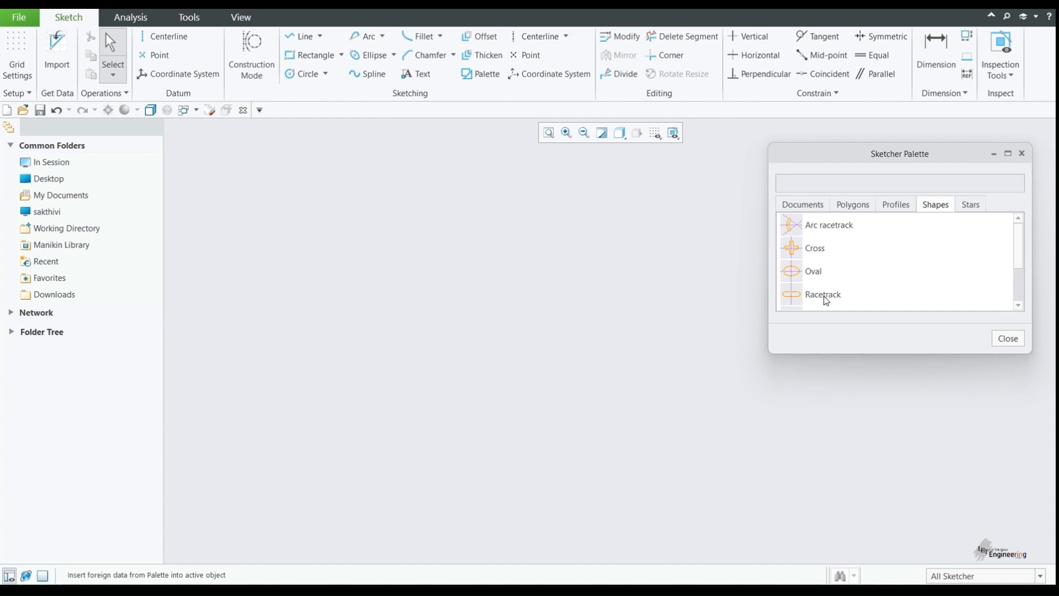
scroll(825, 301, down, 1)
scroll(825, 300, up, 1)
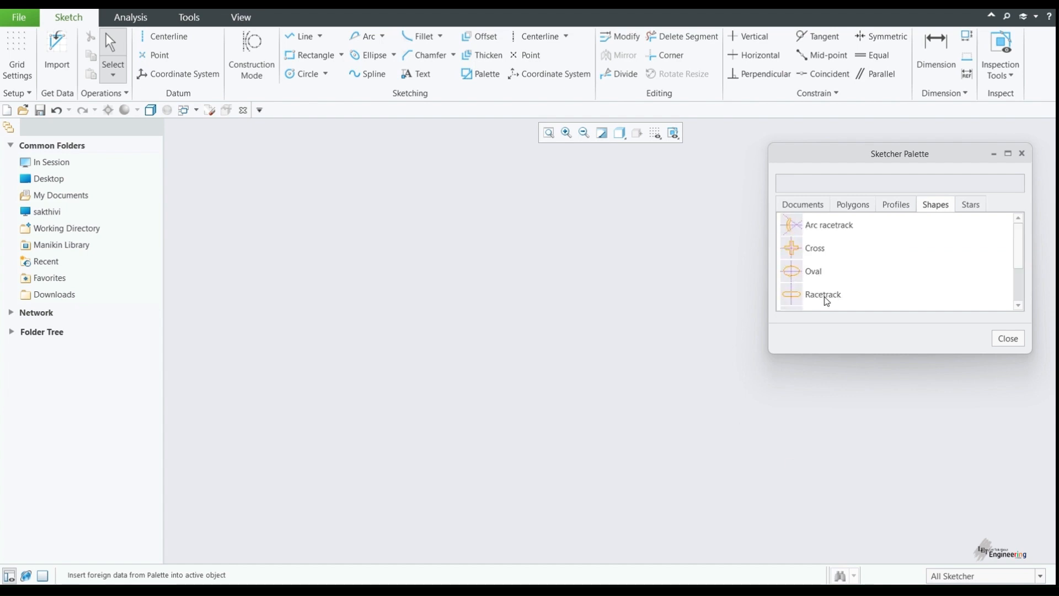
click(970, 206)
scroll(810, 294, down, 2)
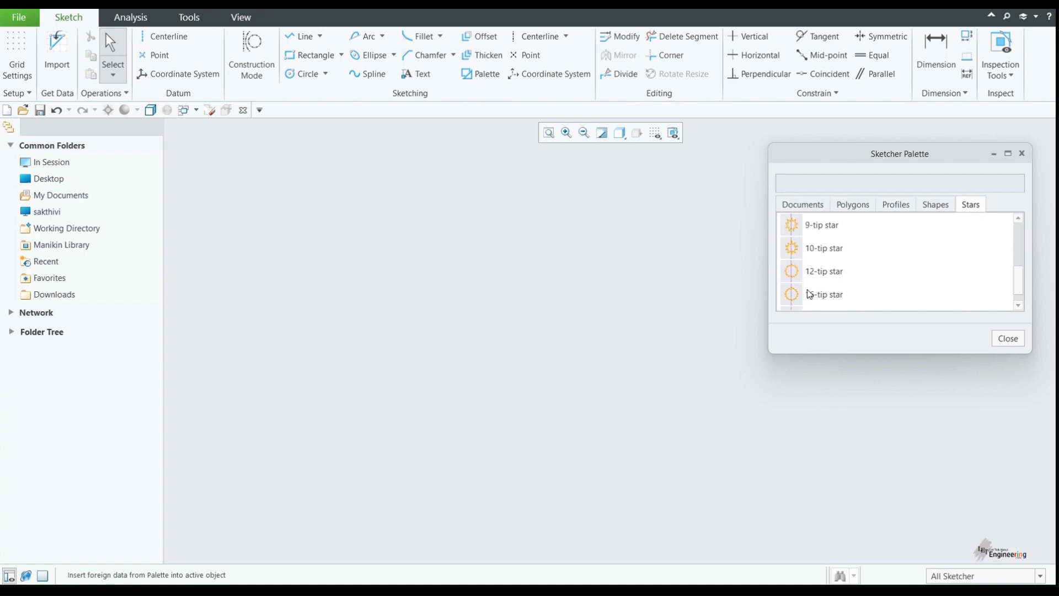
scroll(809, 294, up, 2)
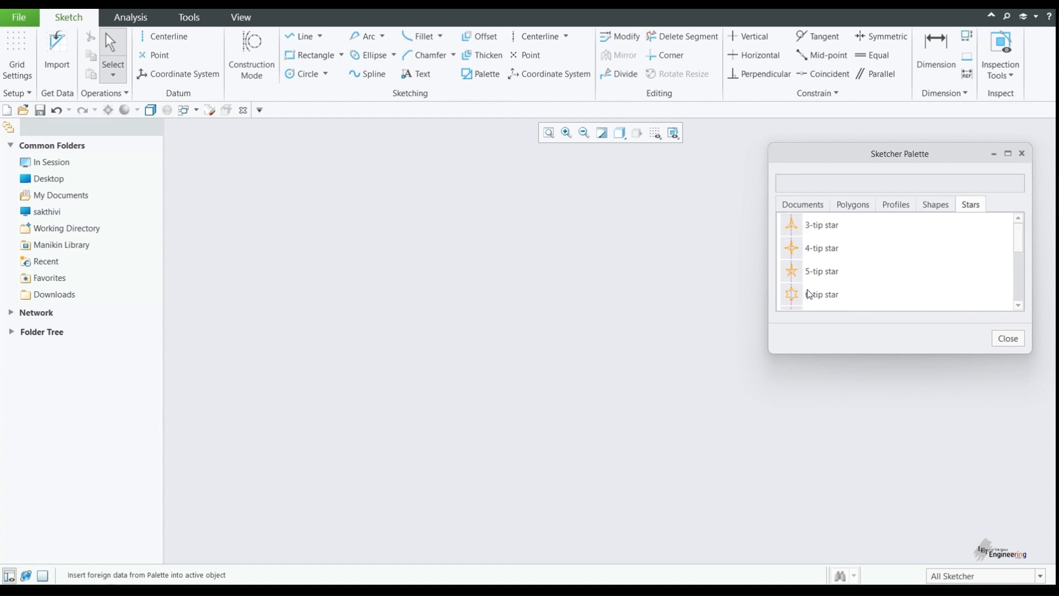
Step: Place a 3-Sided Triangle from the palette's polygons in the middle of the empty sketch with a scaling factor of 1
click(857, 206)
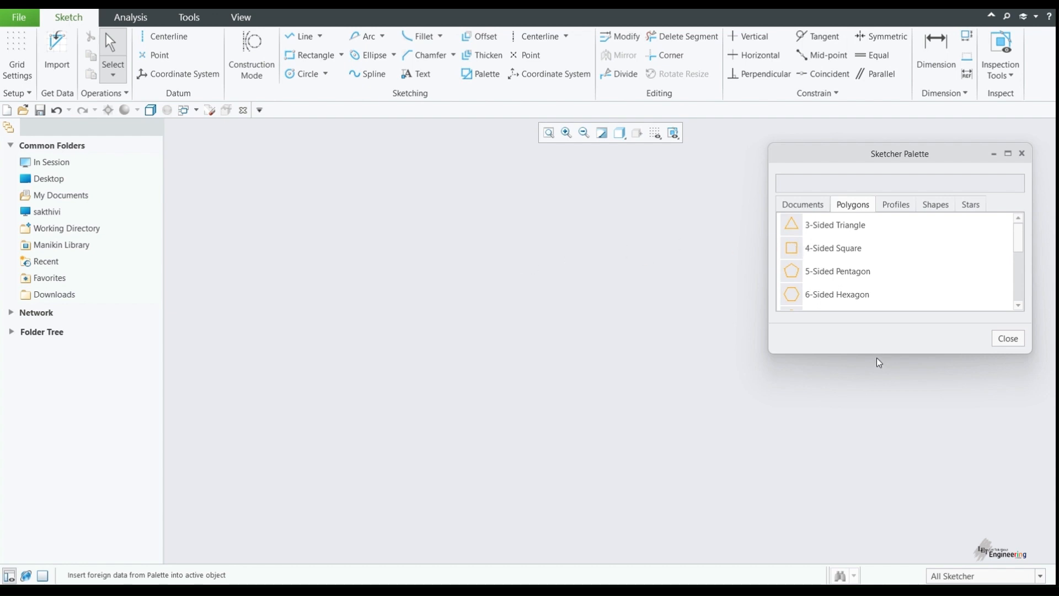
double_click(839, 226)
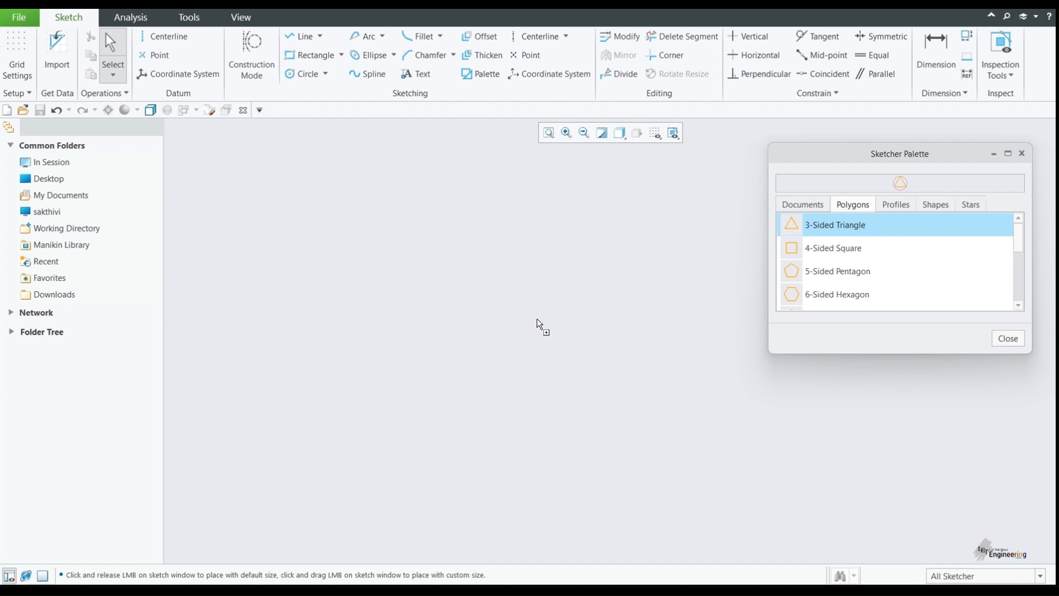
click(501, 301)
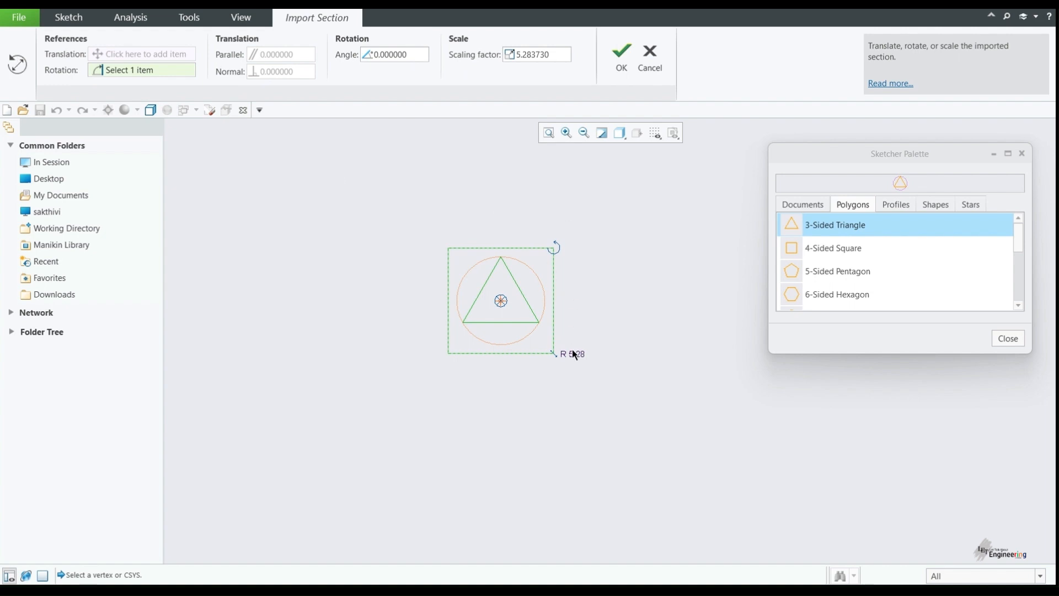
double_click(538, 53)
text(1)
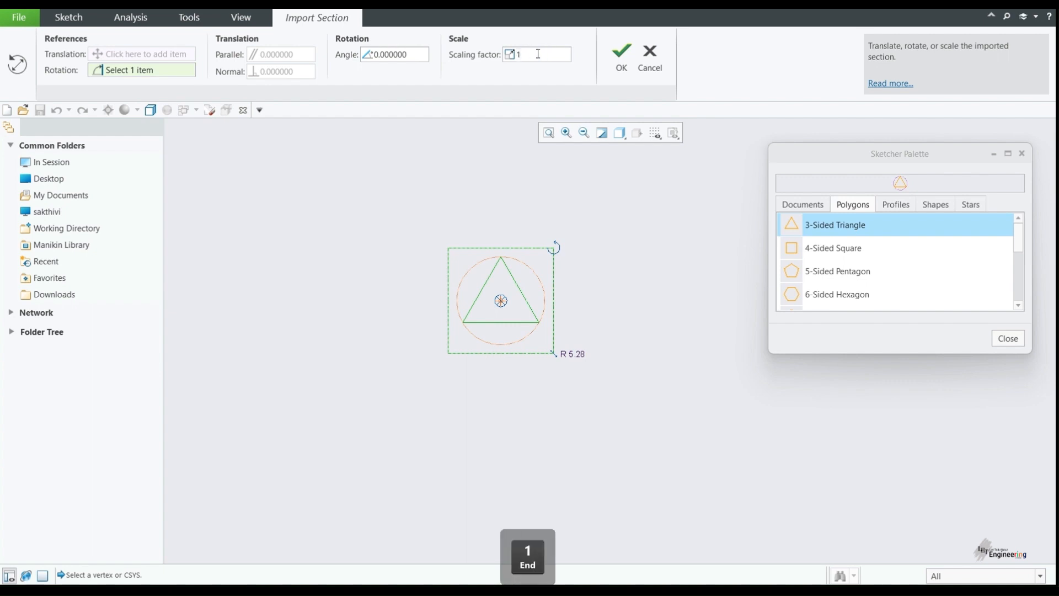
key(Return)
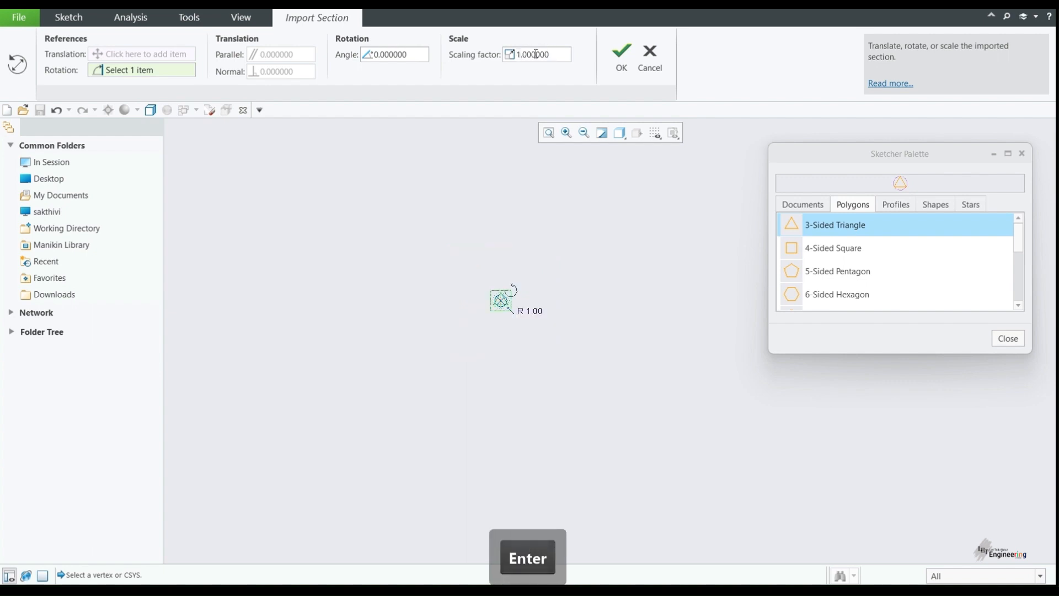
Step: Try rotating the placed triangle freehand about its centre and return it to an angle of 0
double_click(402, 54)
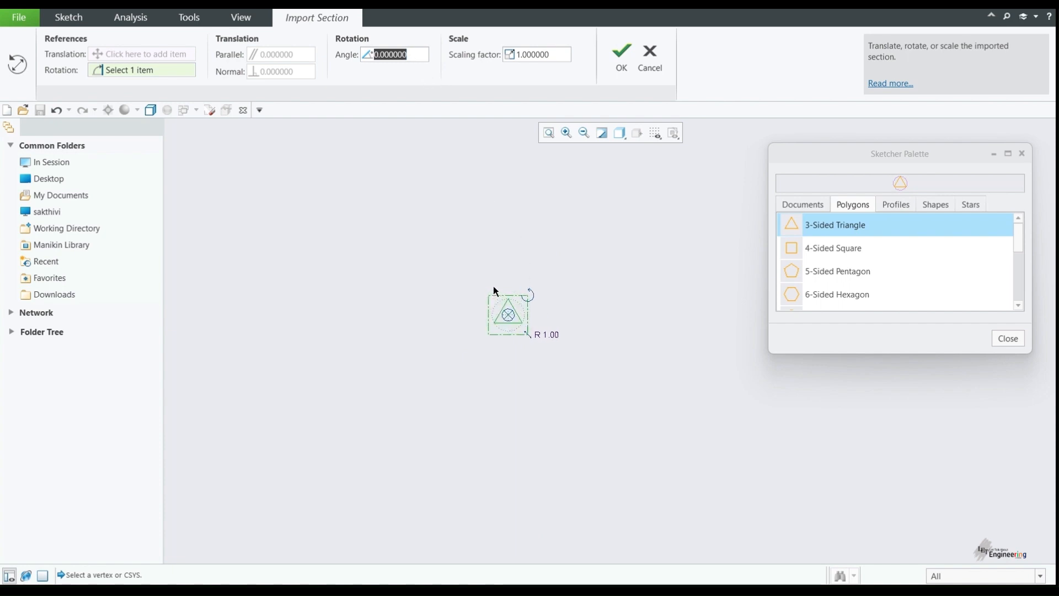
scroll(494, 286, up, 5)
drag(599, 312, 633, 284)
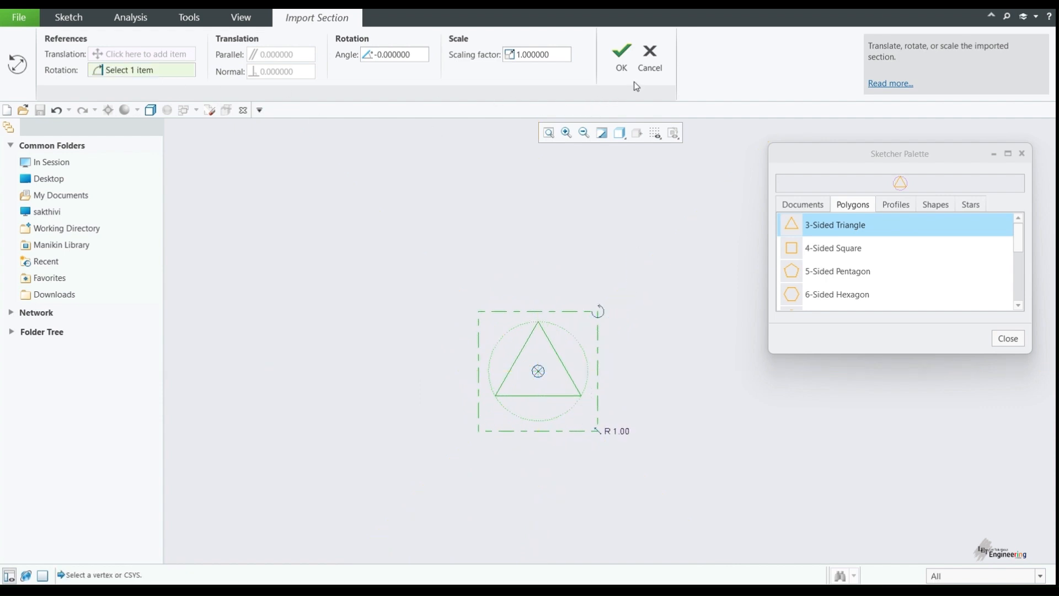
Step: Accept the triangle's placement in the sketch with its current angle and scaling factor
click(627, 67)
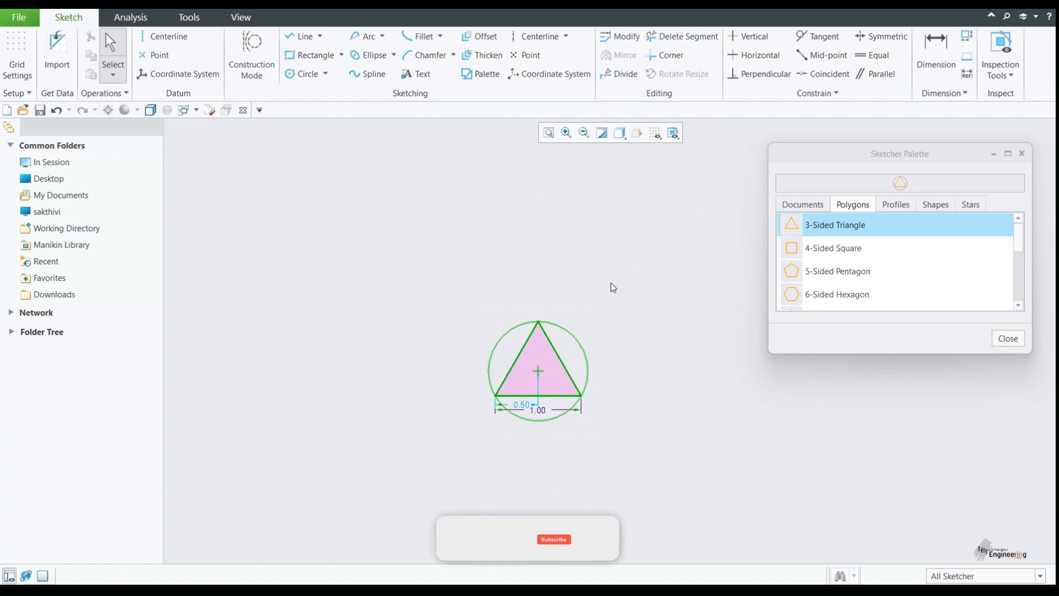
Step: Try placing a 6-Sided Hexagon from the palette's polygons beside the triangle with a scaling factor of about 0.51, and cancel the placement
click(831, 301)
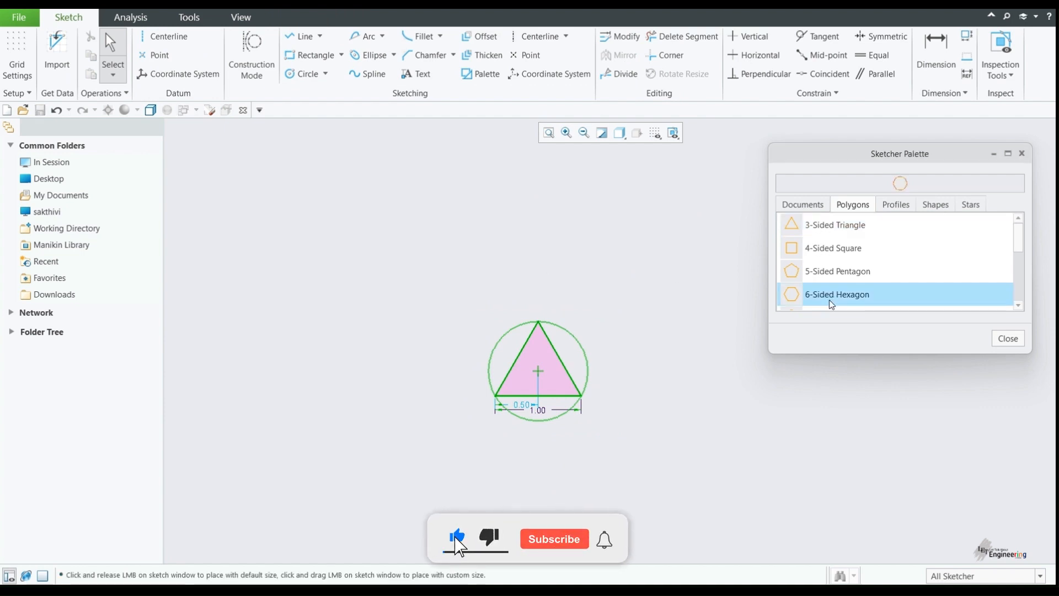
click(630, 208)
drag(630, 210, 718, 444)
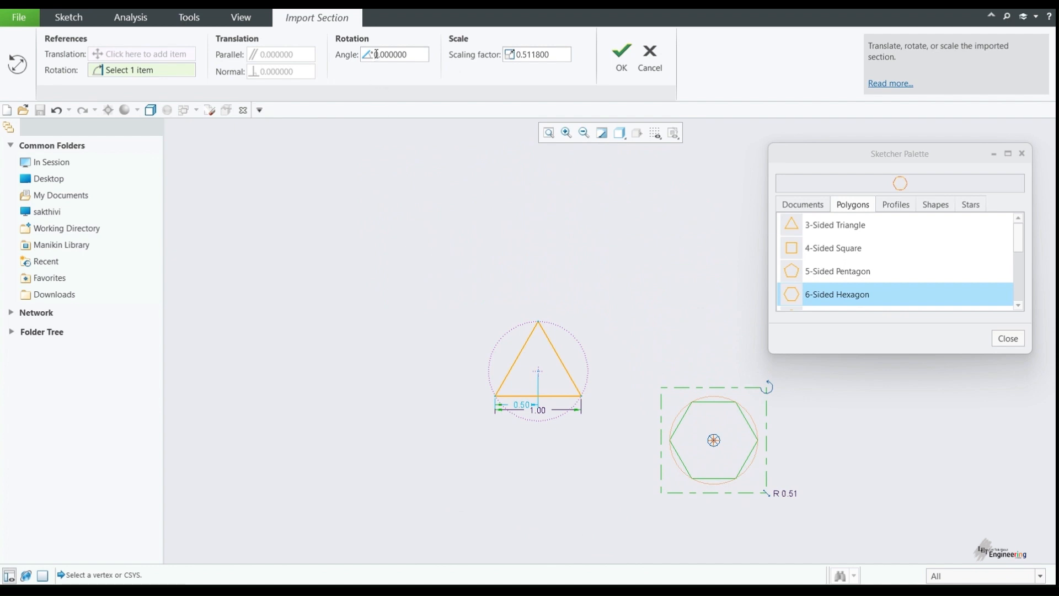
double_click(531, 54)
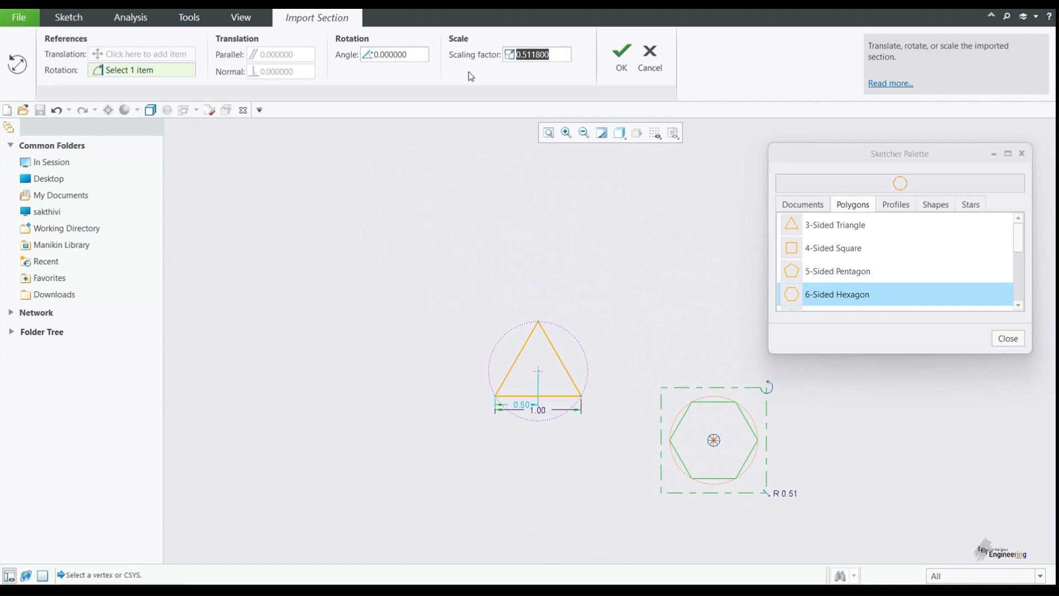
double_click(403, 55)
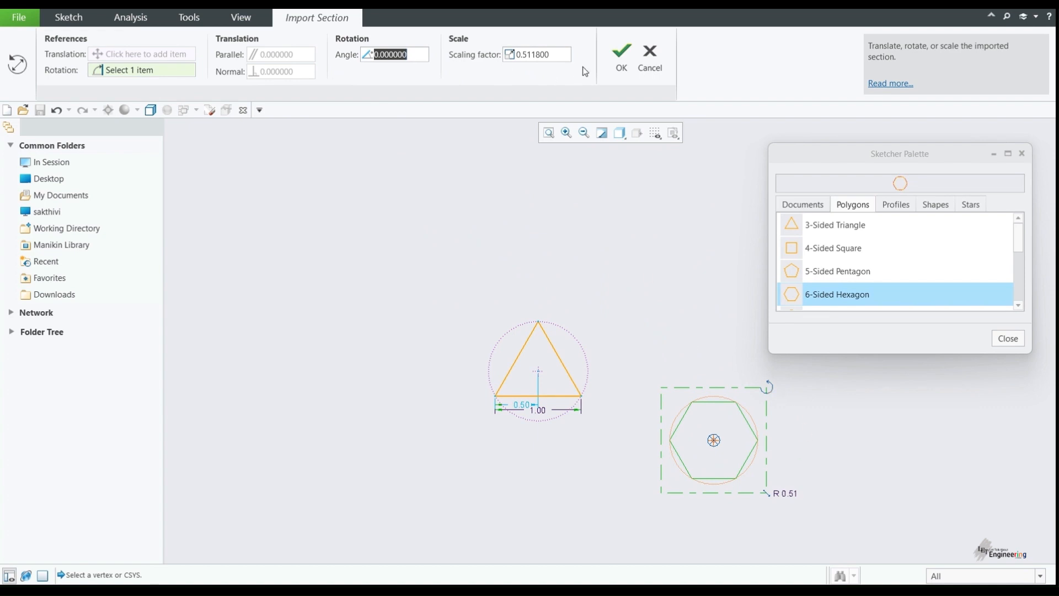
click(647, 56)
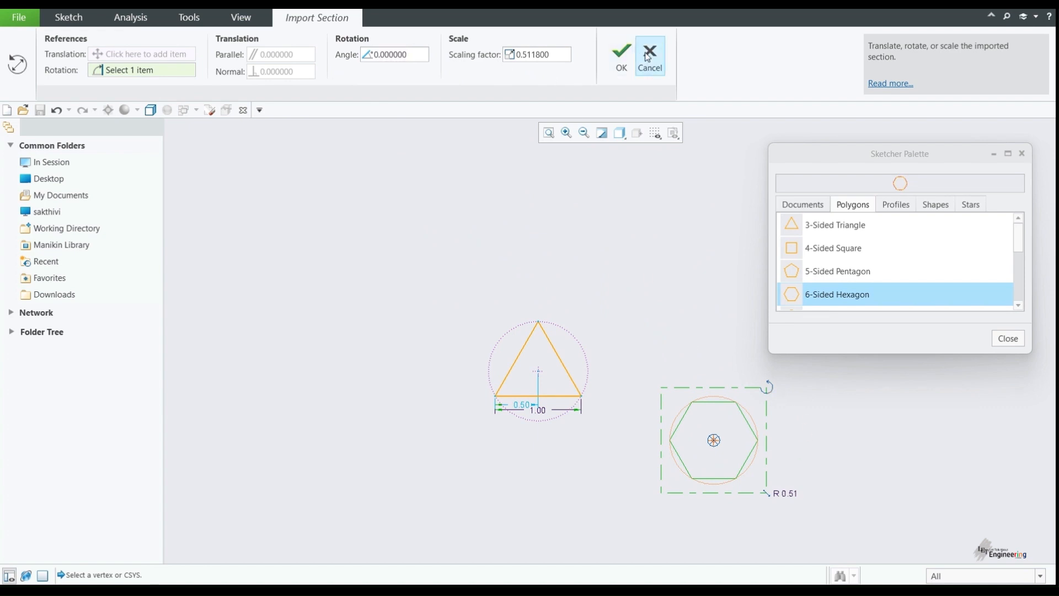
Step: Look through the palette's Profiles, Polygons, Shapes and Stars categories once more and close the Sketcher Palette
click(950, 208)
click(903, 207)
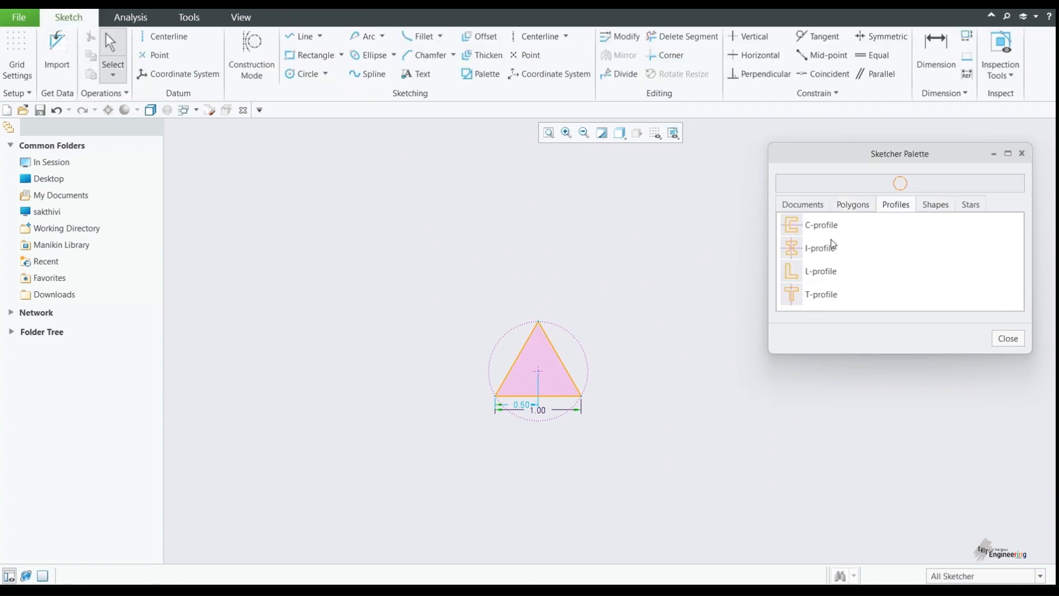
click(868, 208)
click(938, 208)
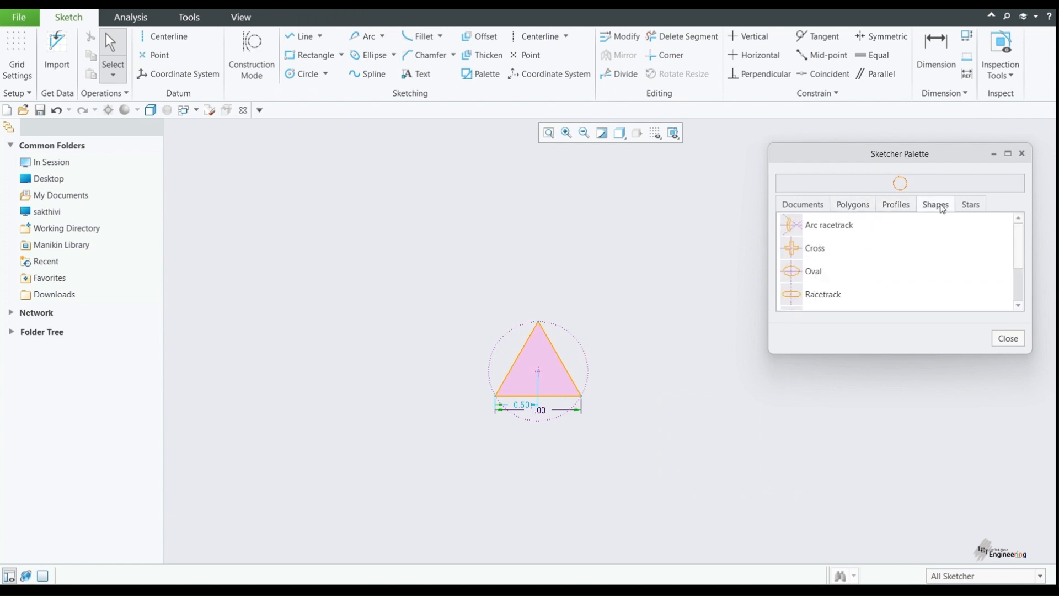
click(974, 208)
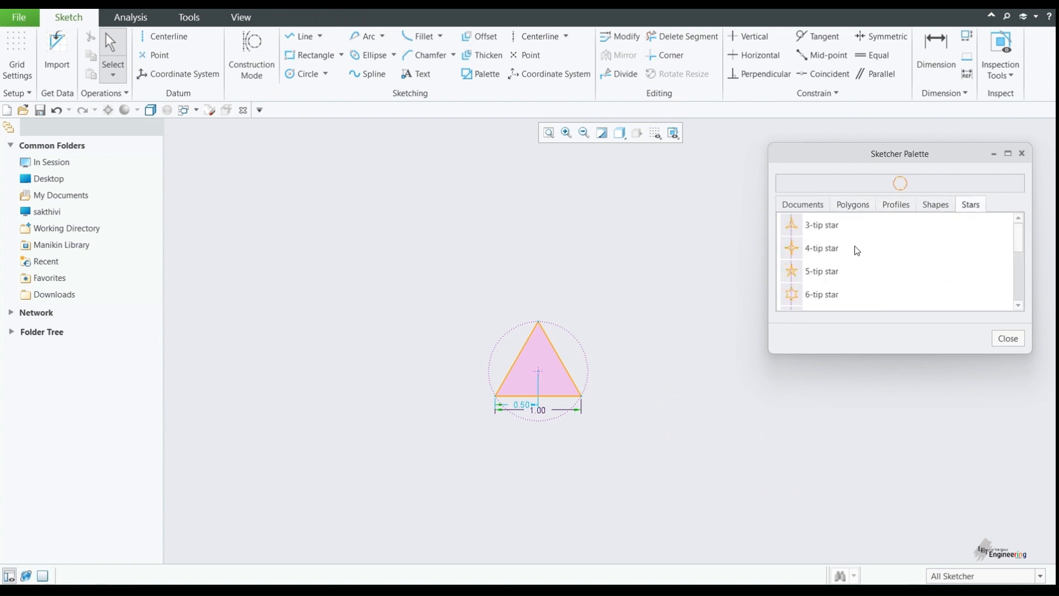
click(1003, 336)
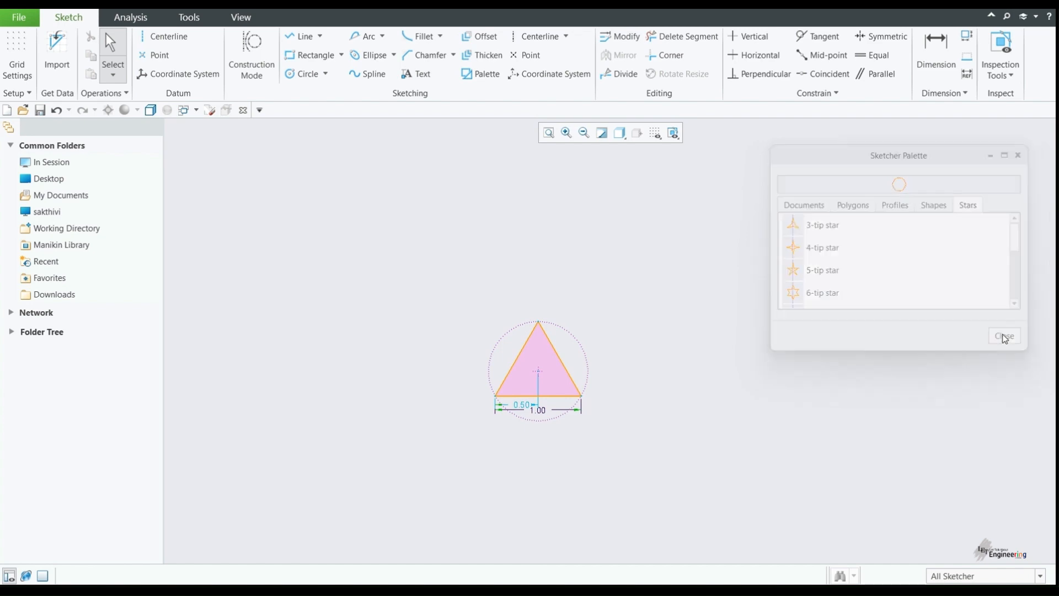